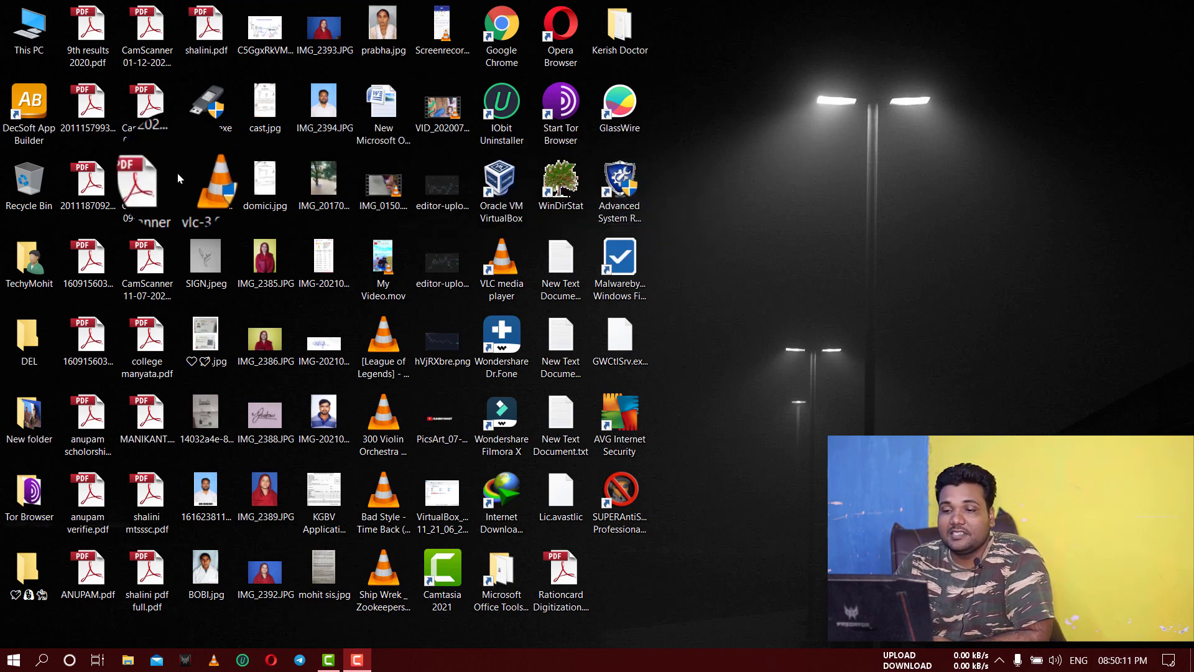
- Open the advanced system properties from This PC's properties to view them, and close the dialog
right_click(2, 17)
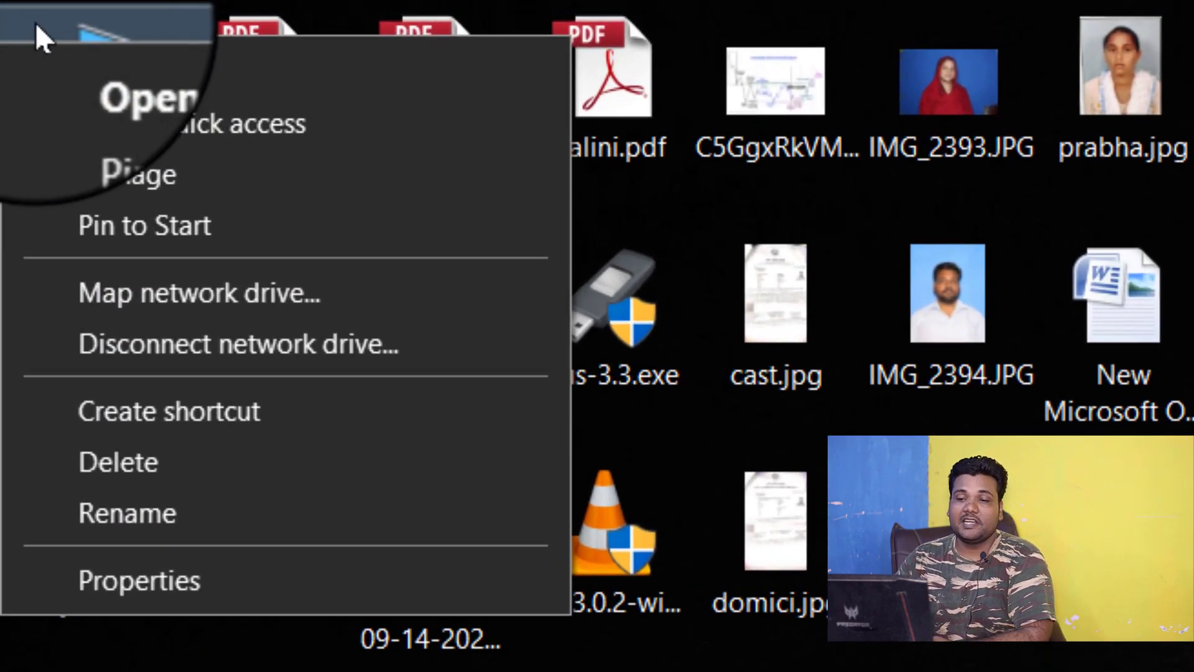
left_click(87, 322)
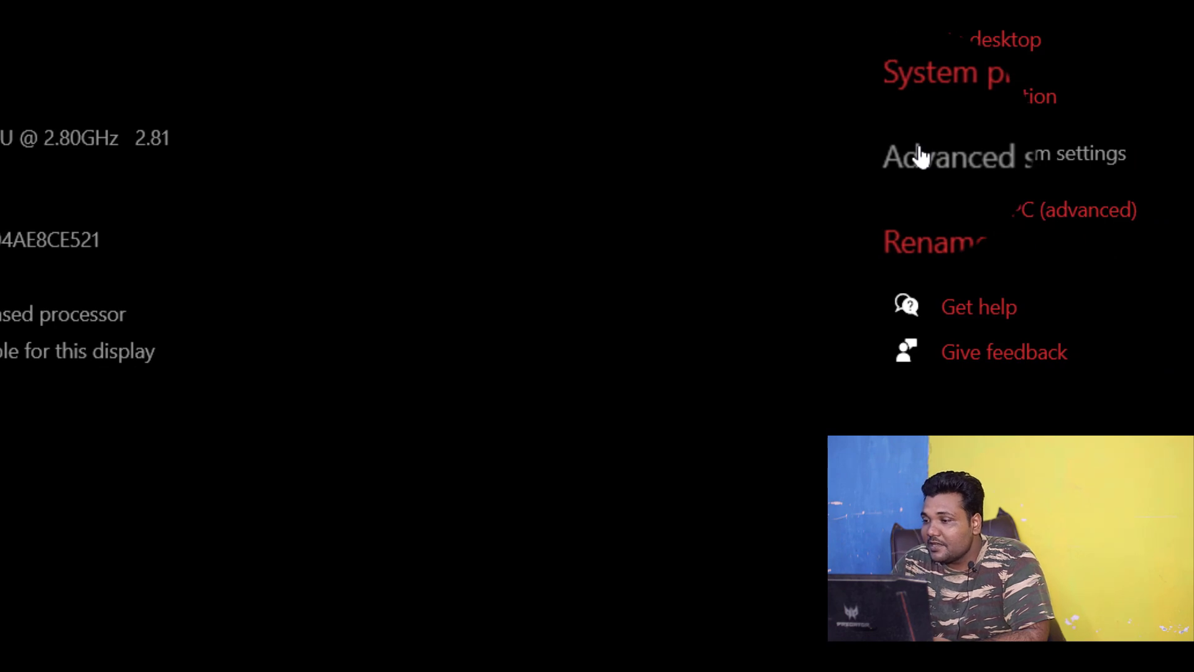
left_click(920, 157)
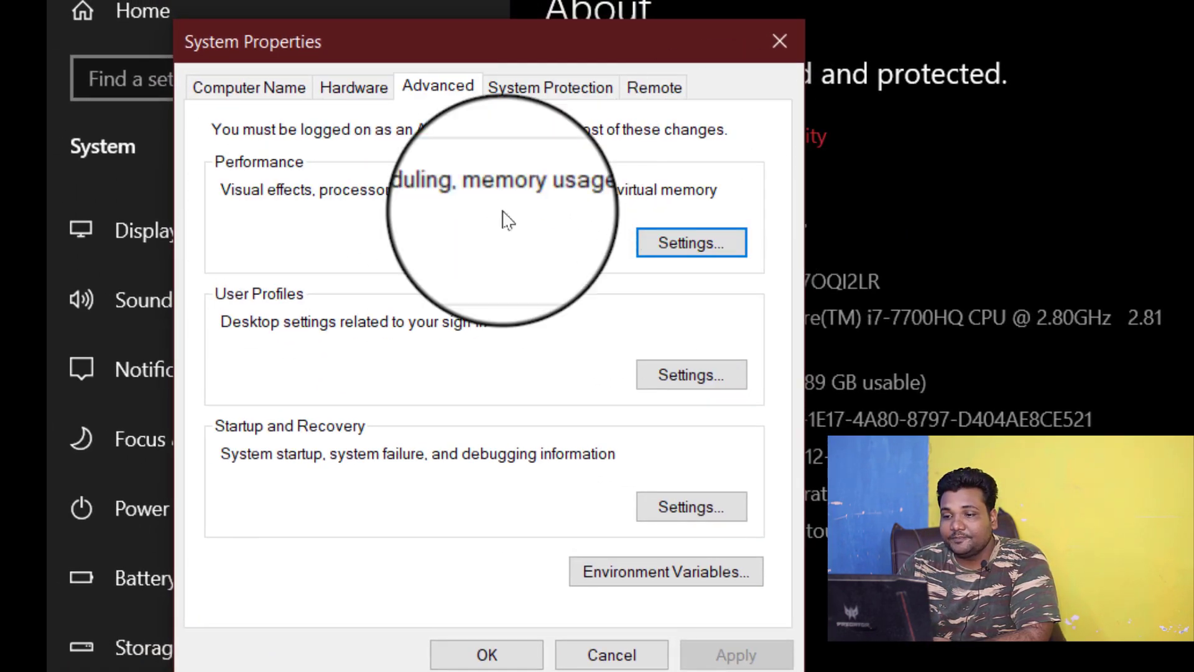
left_click(779, 41)
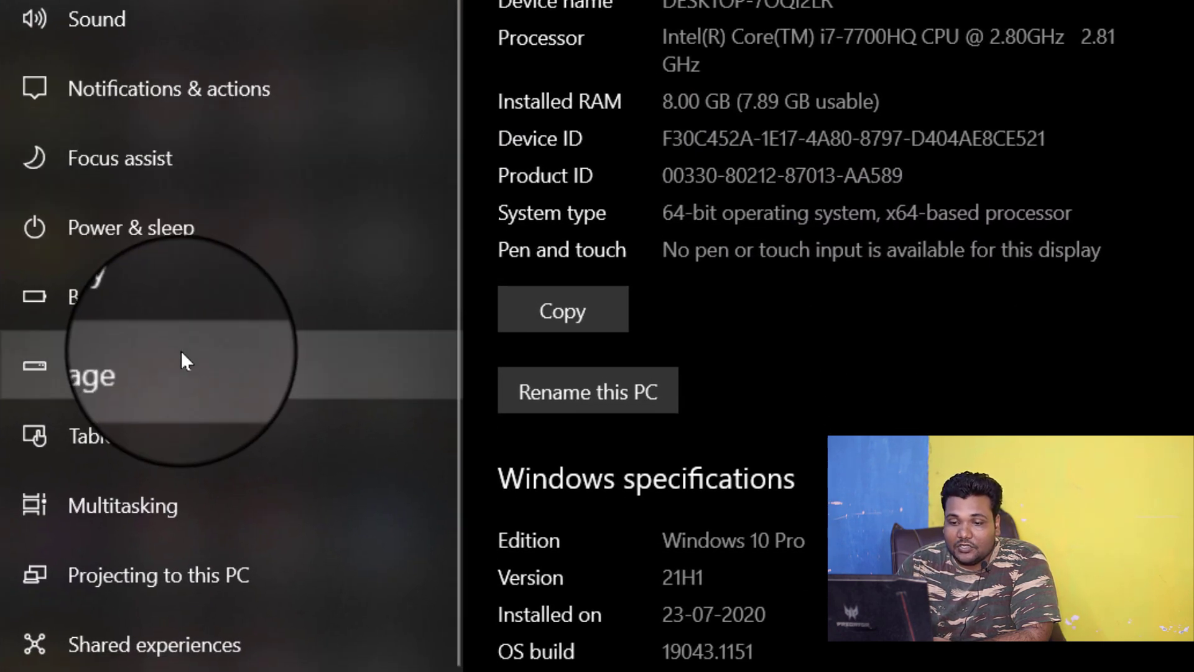
- Examine the virtual memory usage among the system and reserved files in the C drive's storage settings
left_click(181, 351)
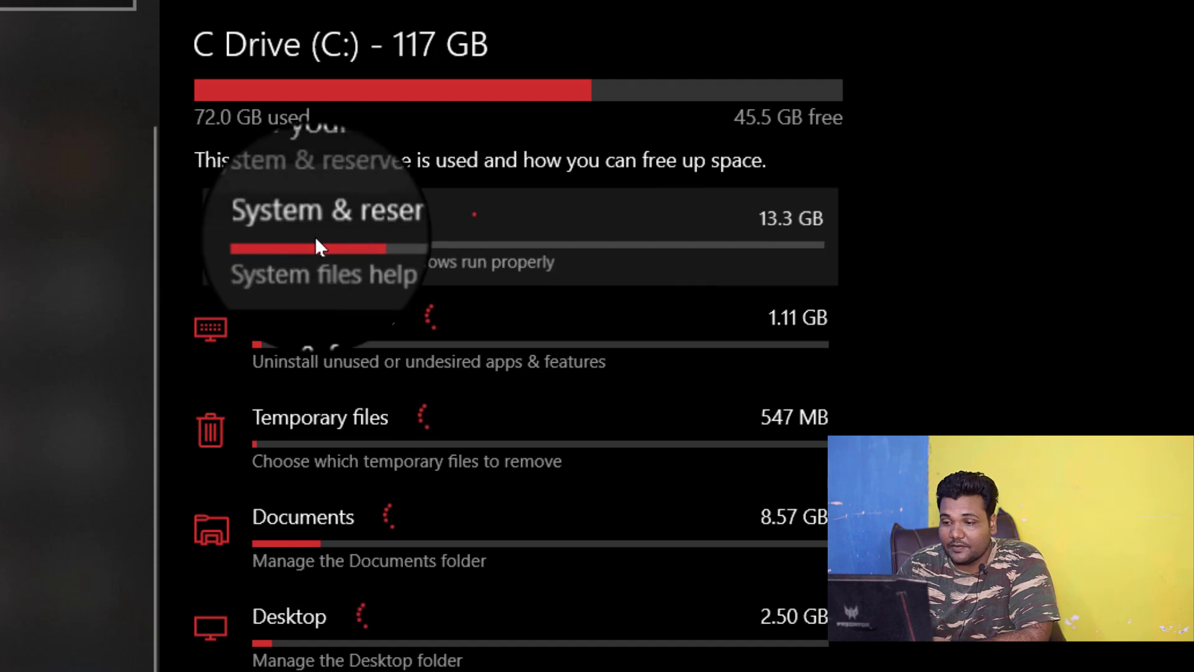
left_click(370, 223)
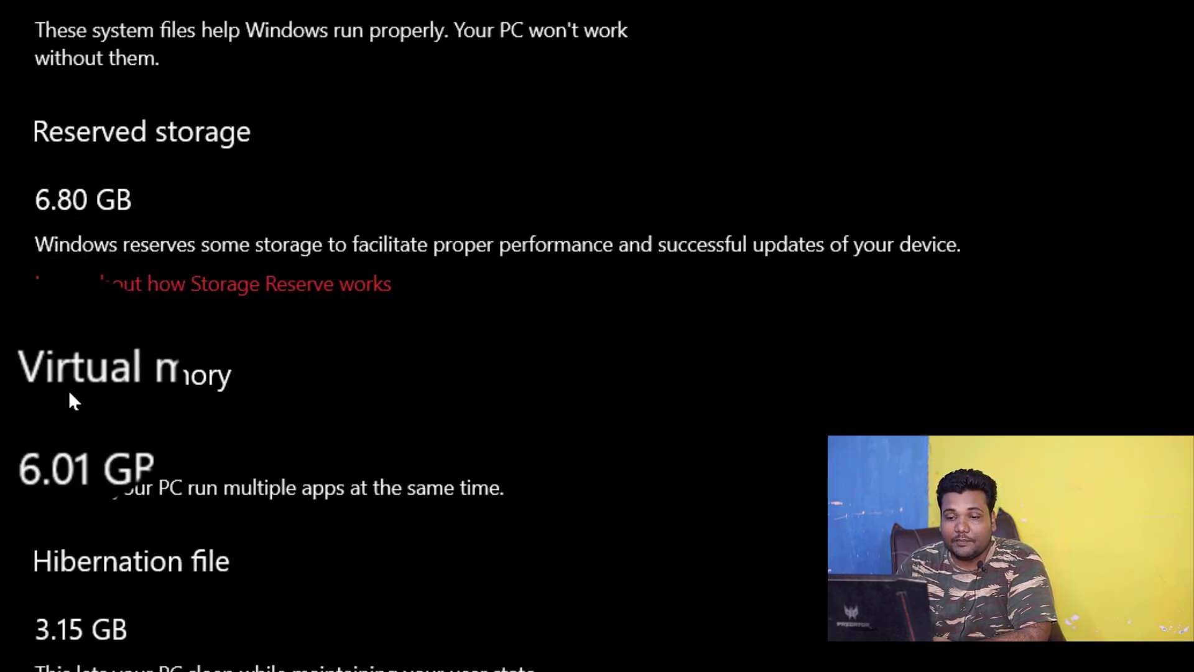
scroll(300, 373, "down", 2)
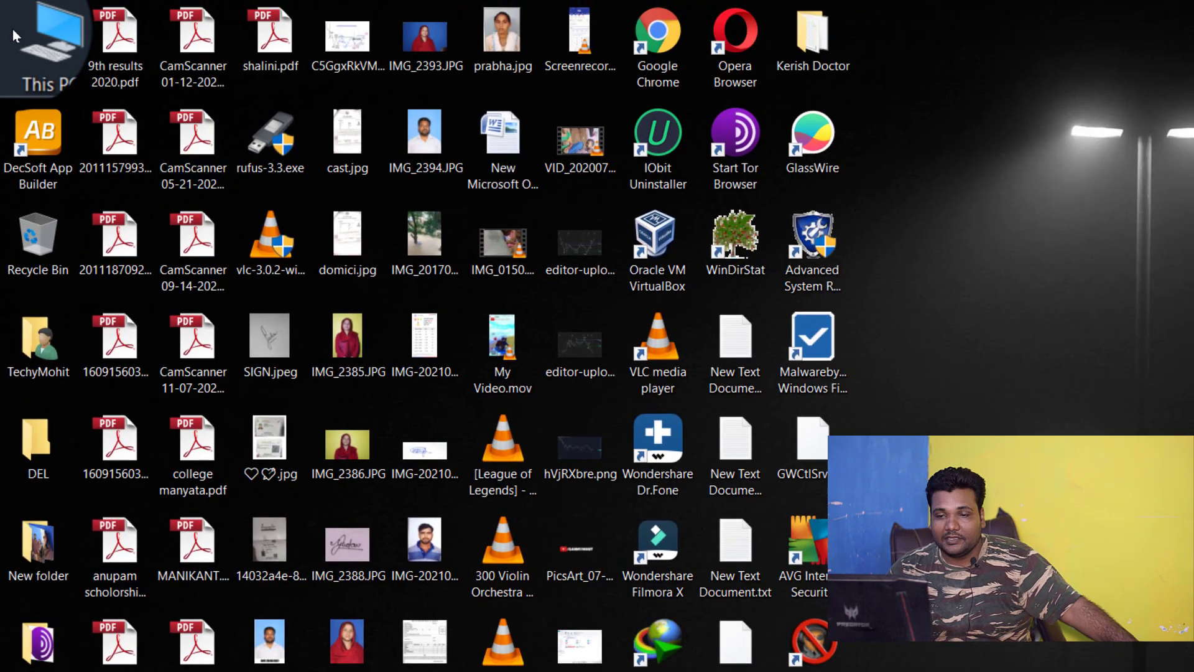
- Open the advanced performance options through This PC's properties and the advanced system settings
right_click(13, 28)
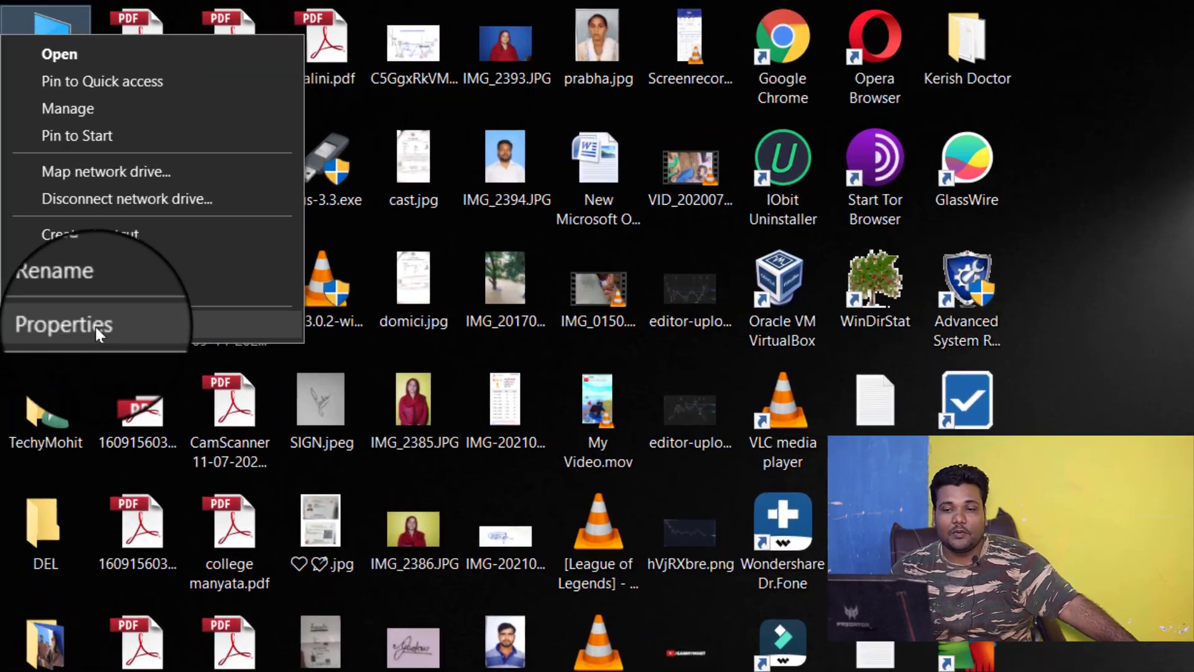
left_click(62, 274)
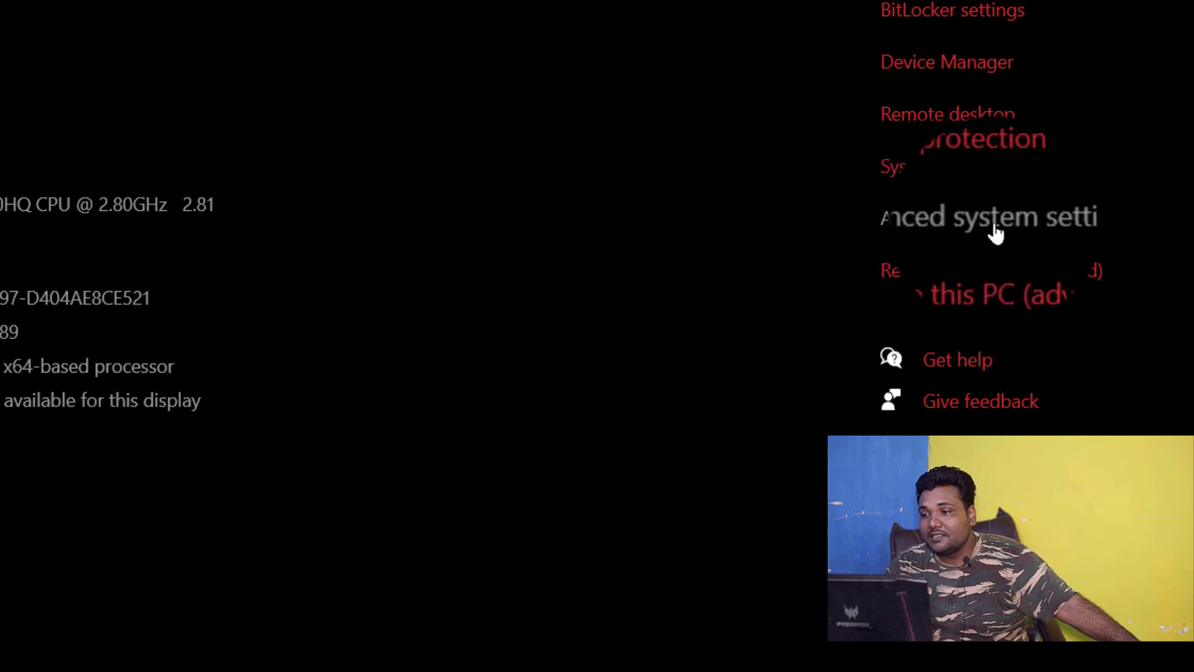
left_click(995, 234)
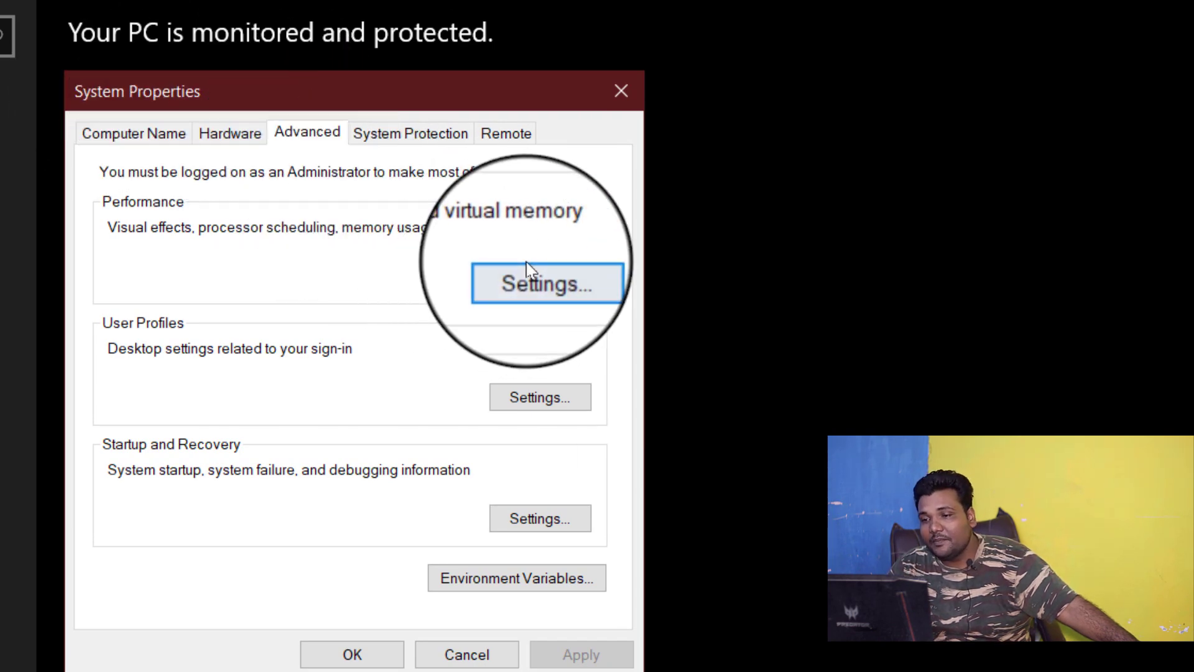
left_click(527, 269)
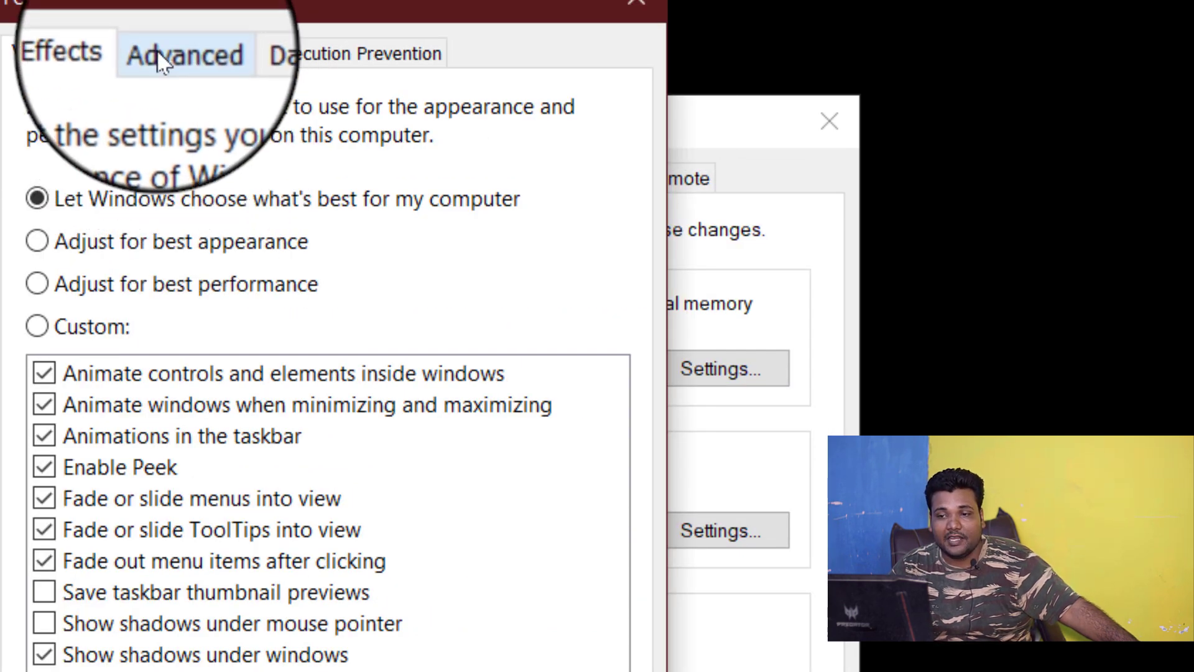
left_click(158, 50)
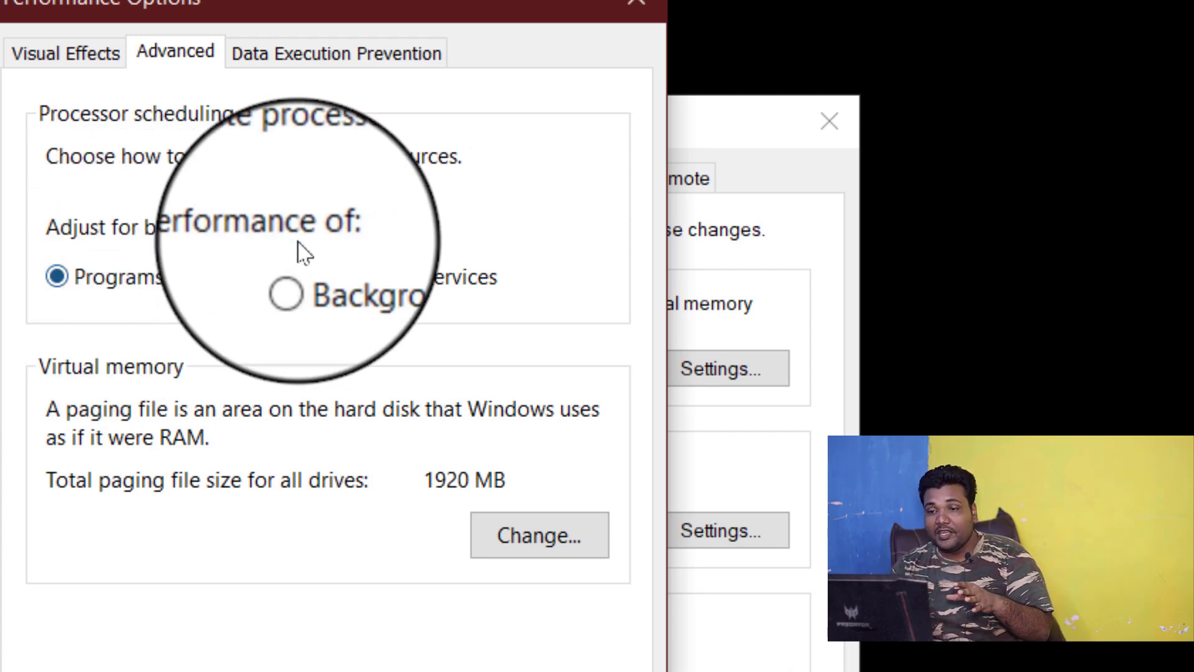
- Switch processor scheduling to favour background services, and return it to programs
left_click(320, 278)
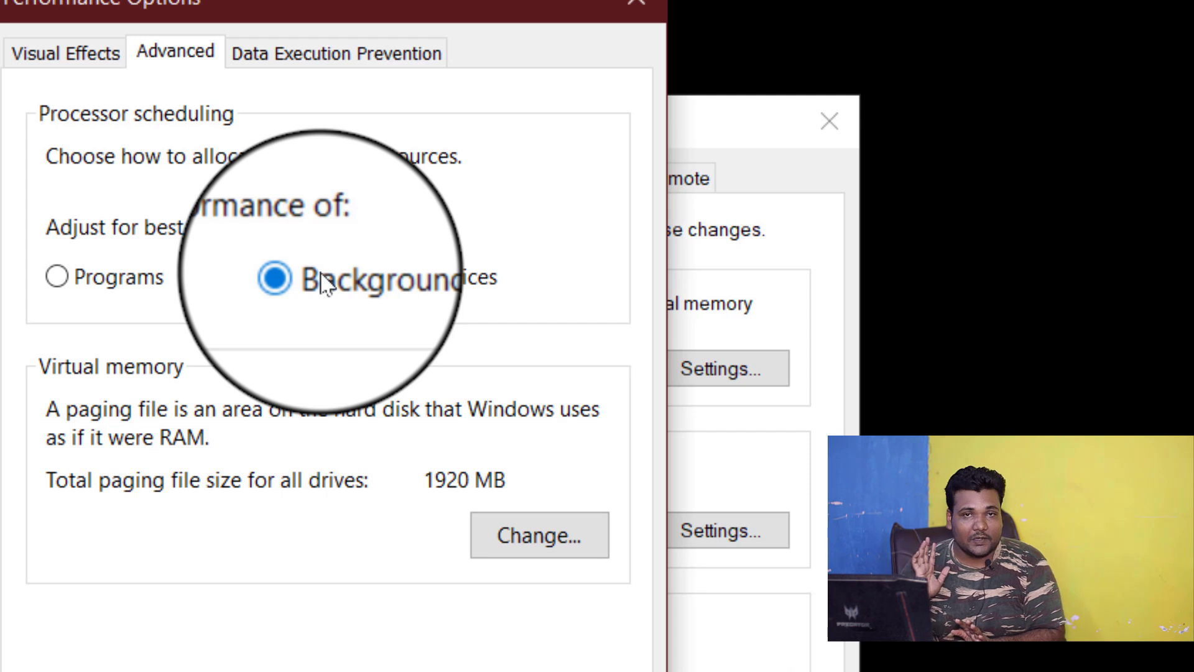
left_click(116, 276)
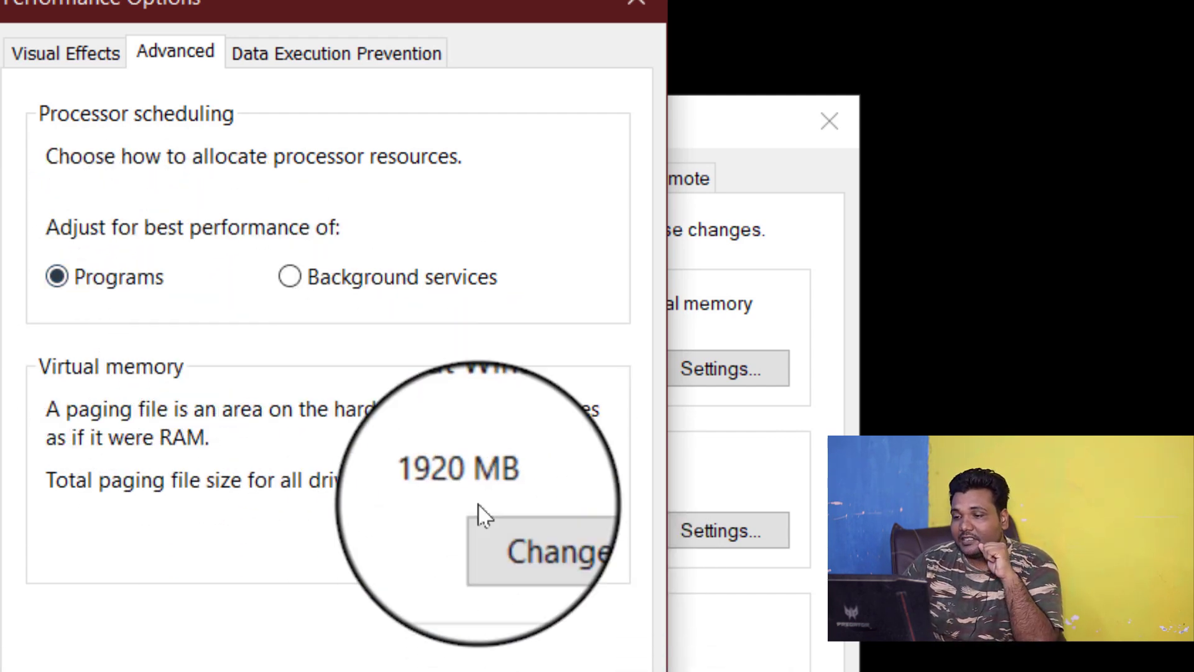
- Open the virtual memory settings and choose a custom paging file size for the C drive, keeping automatic management off
left_click(575, 553)
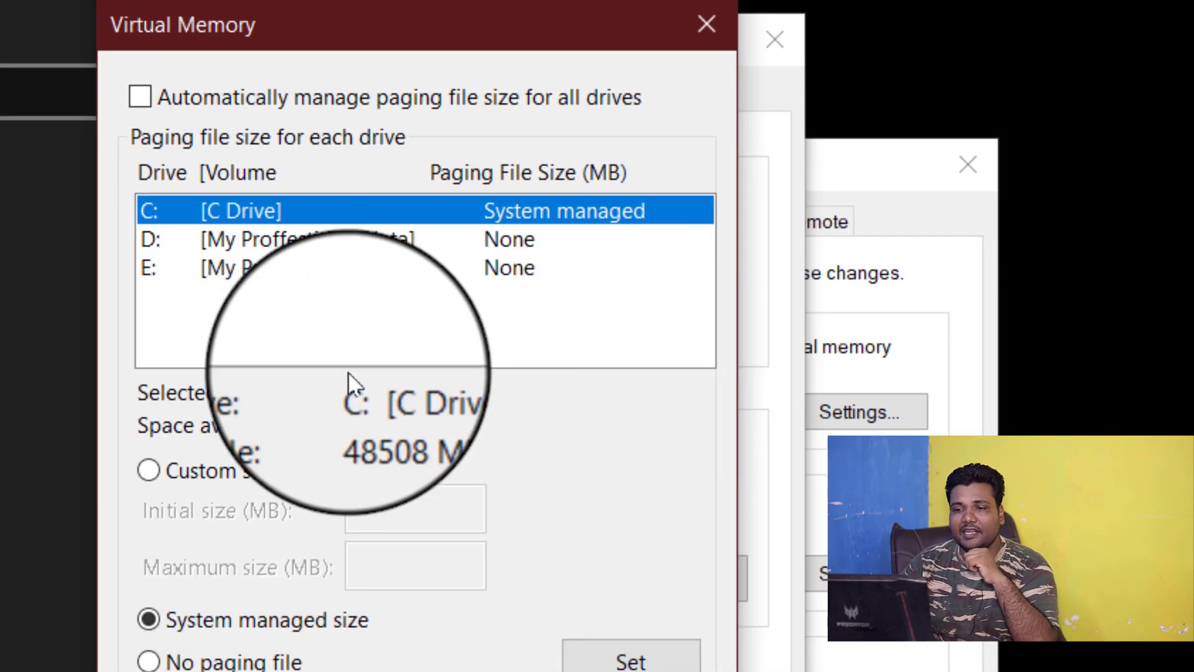
left_click(140, 97)
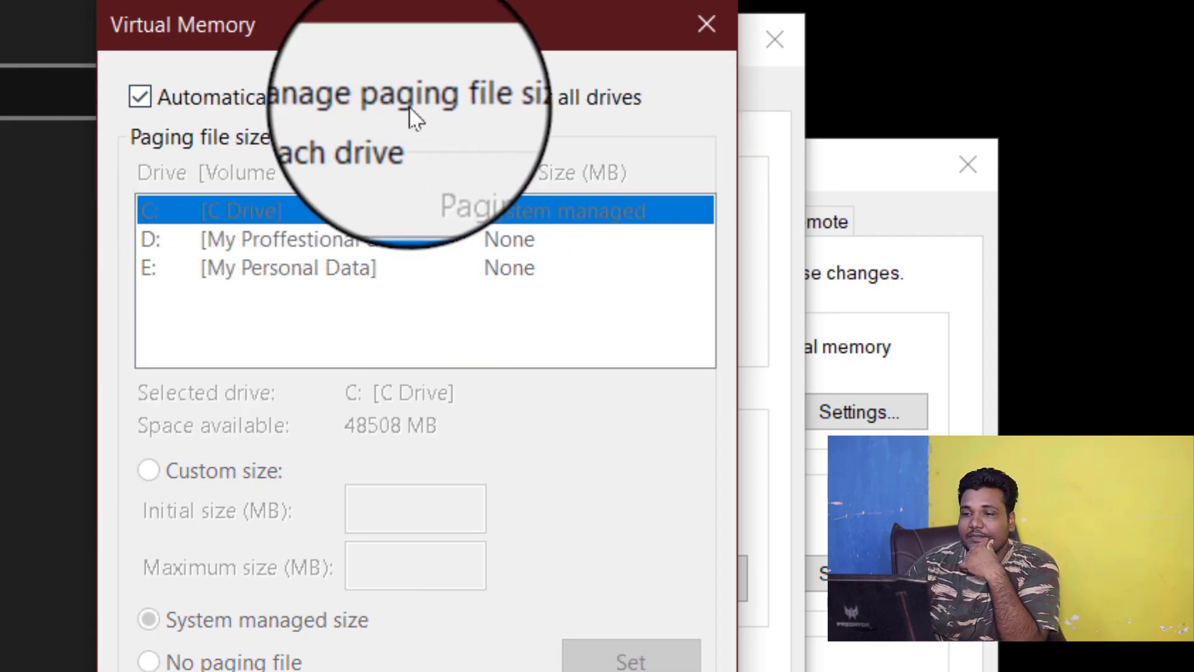
left_click(140, 97)
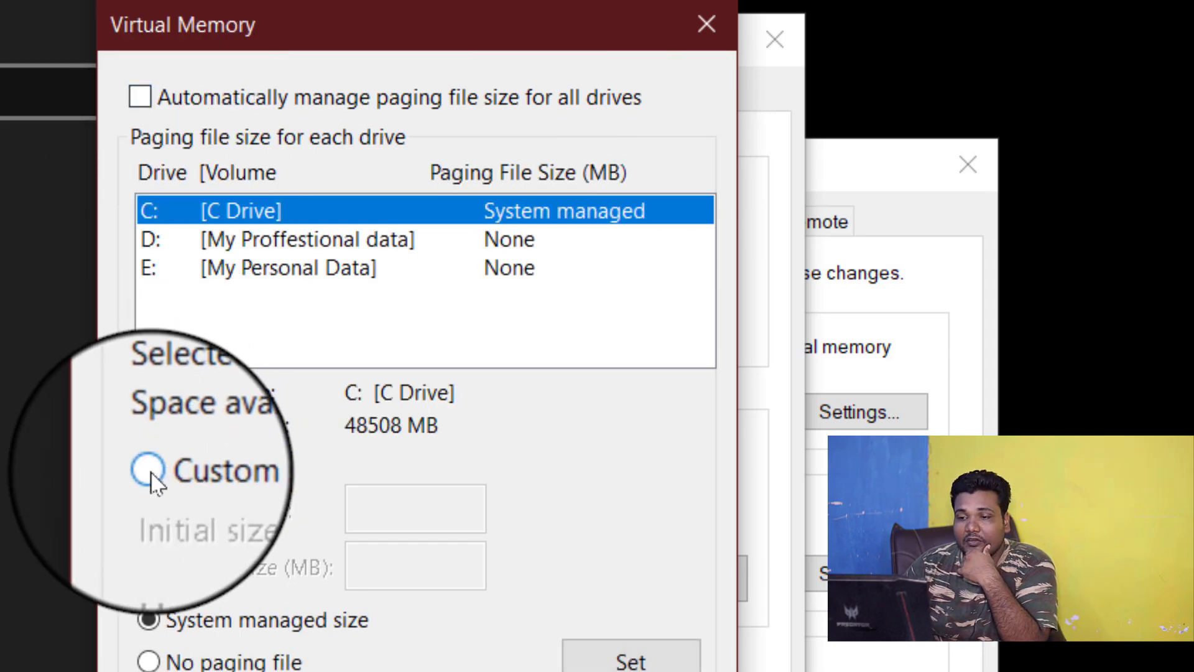
left_click(149, 473)
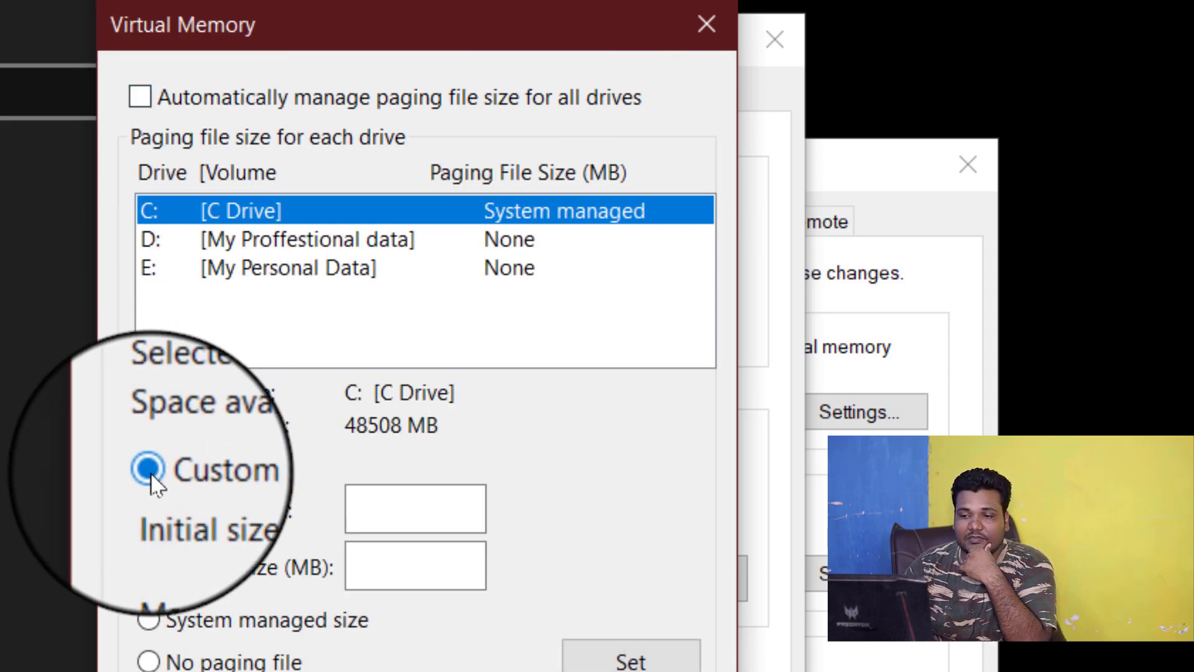
left_click(392, 503)
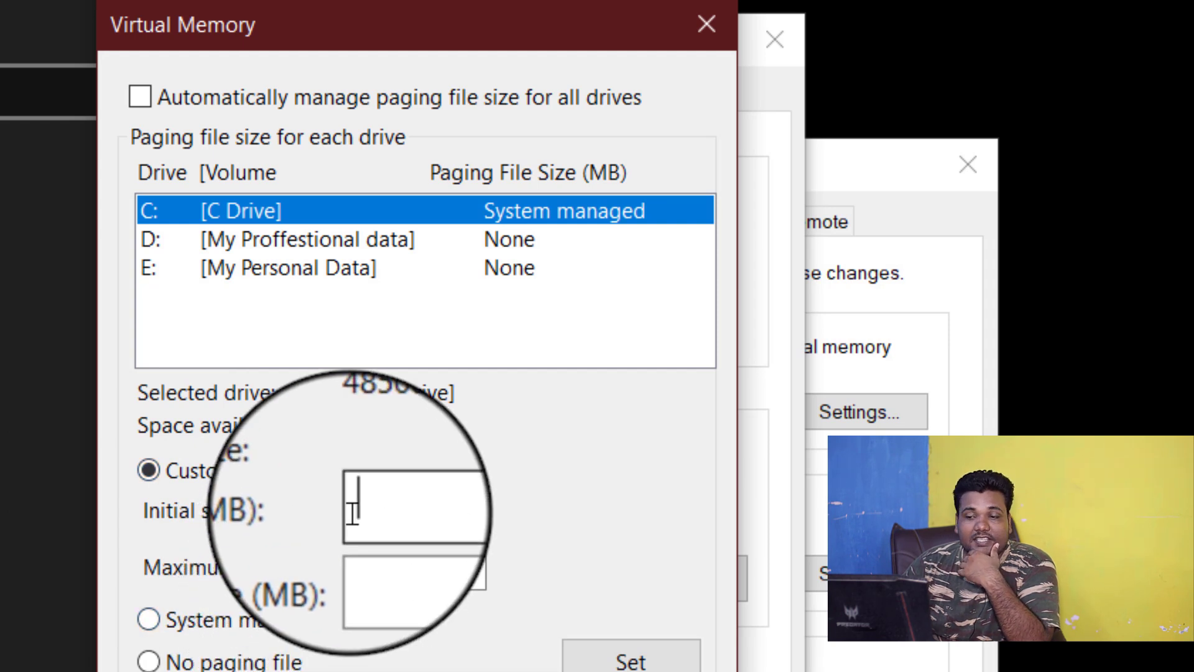
left_click(422, 563)
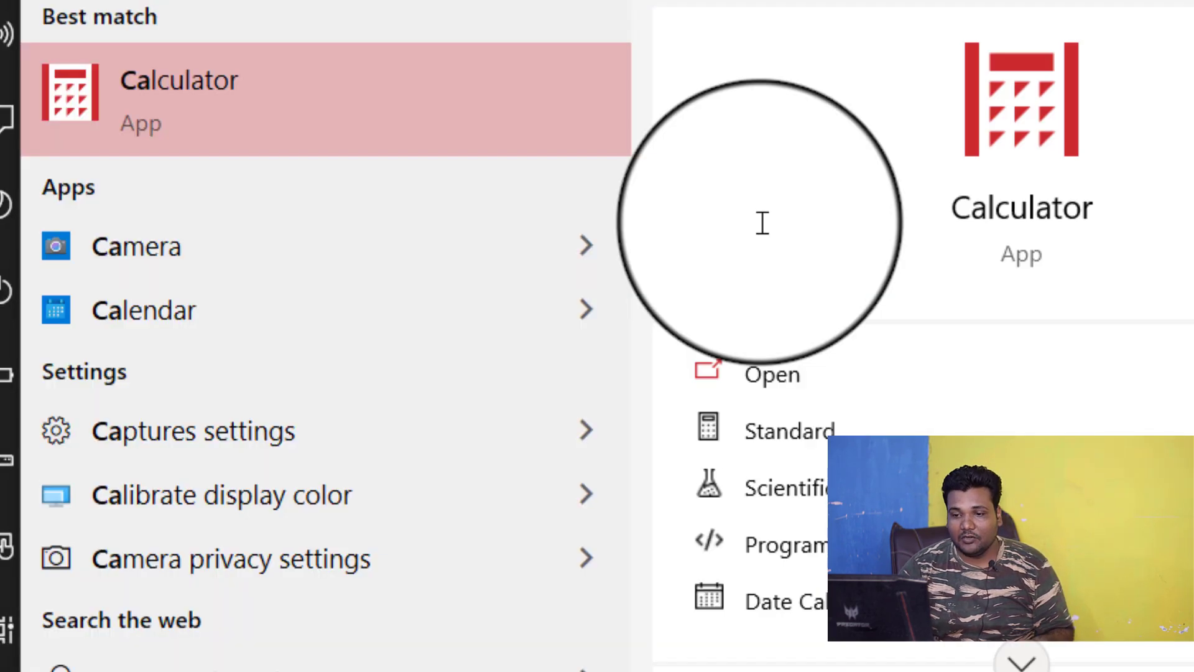
- Open Calculator, place it beside the virtual memory settings, and multiply 8 by 1024
left_click(450, 127)
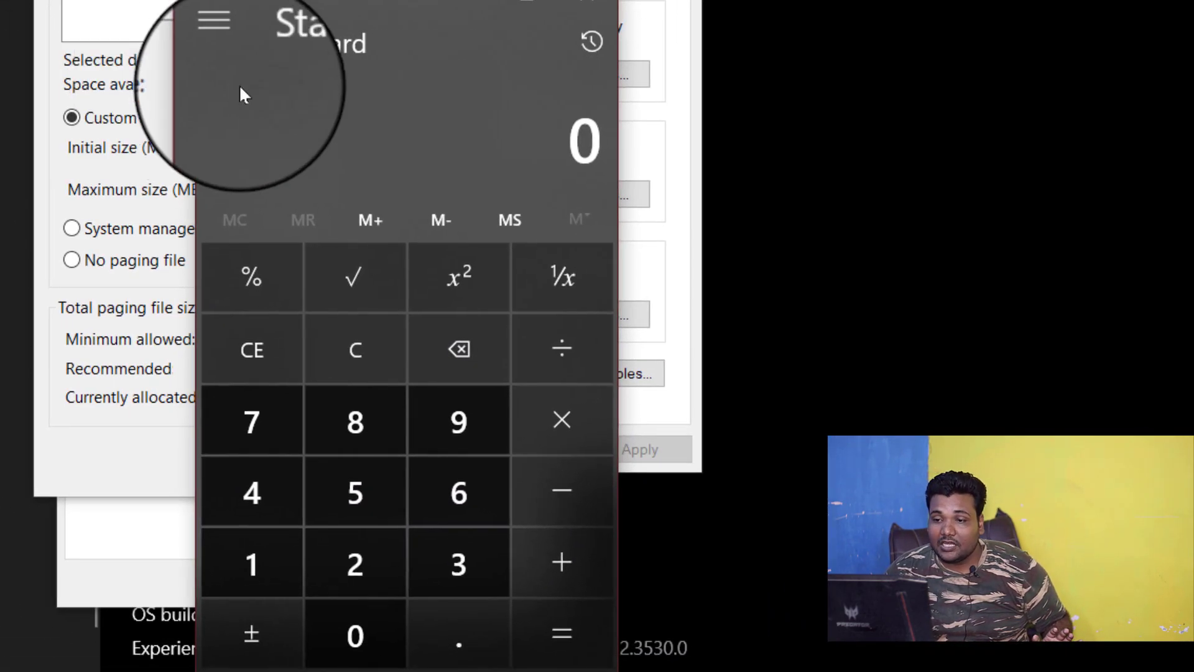
left_click_drag(355, 45, 1071, 0)
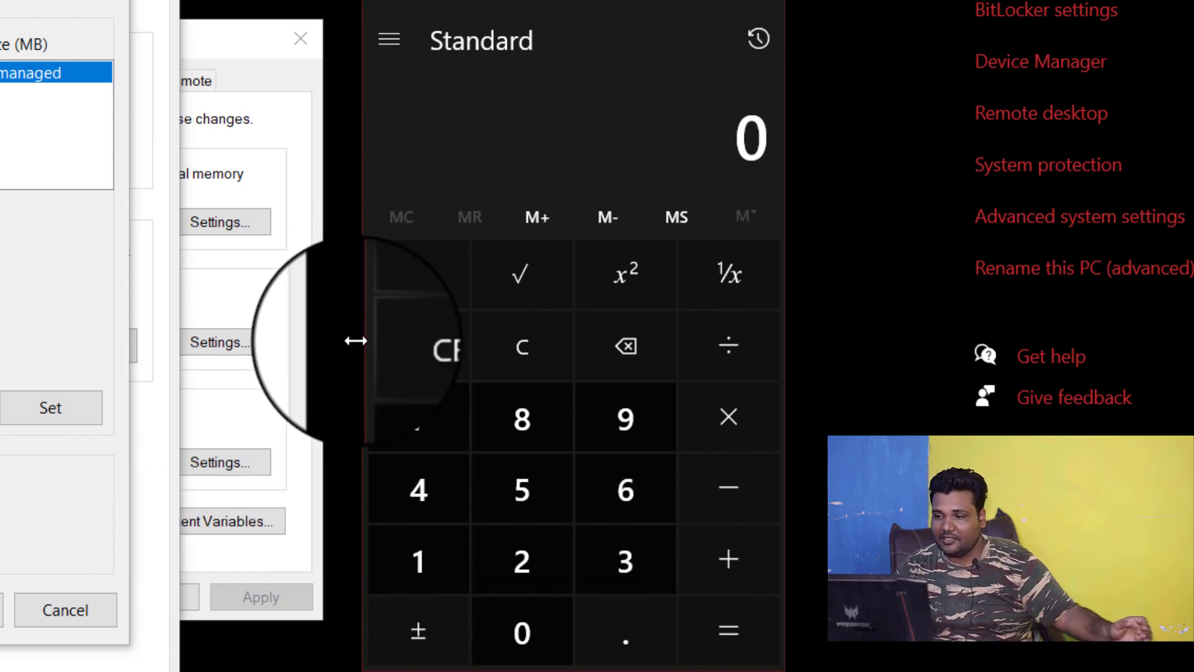
left_click(524, 439)
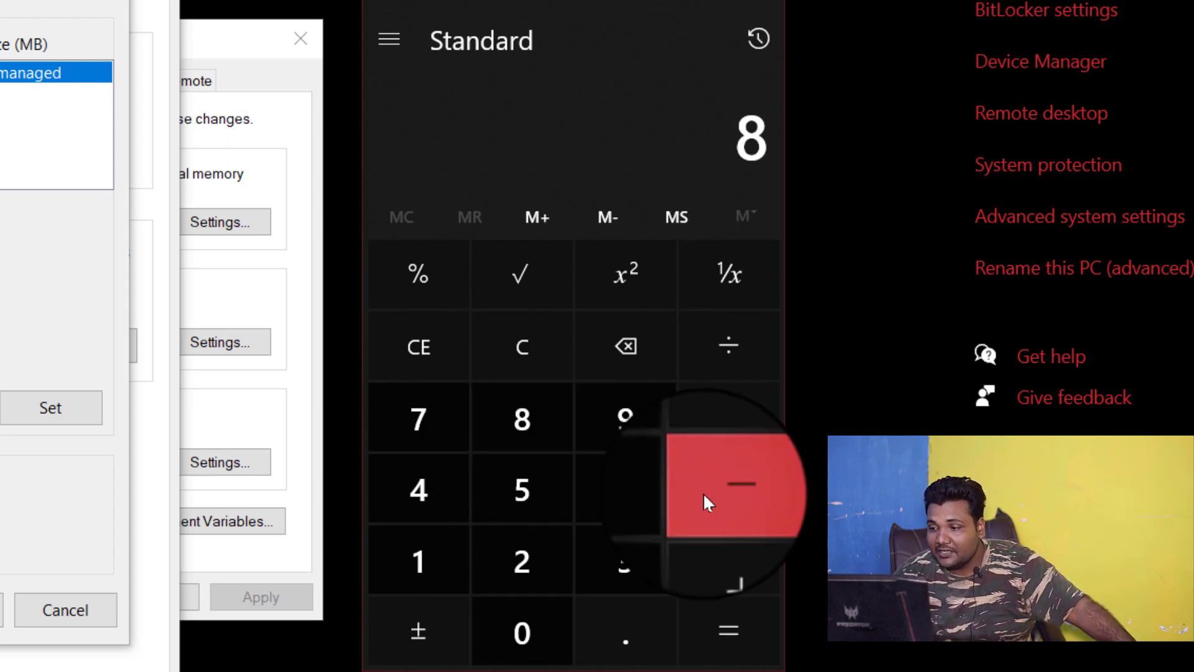
left_click(708, 428)
left_click(426, 573)
left_click(501, 629)
left_click(495, 559)
left_click(440, 505)
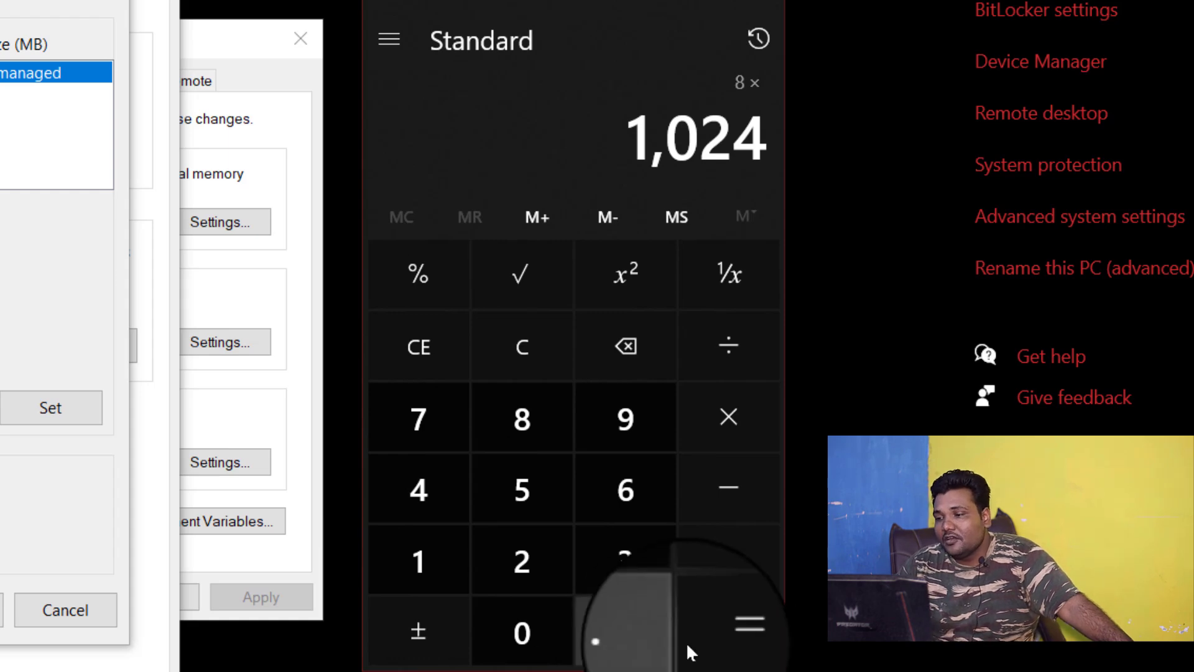
left_click(724, 629)
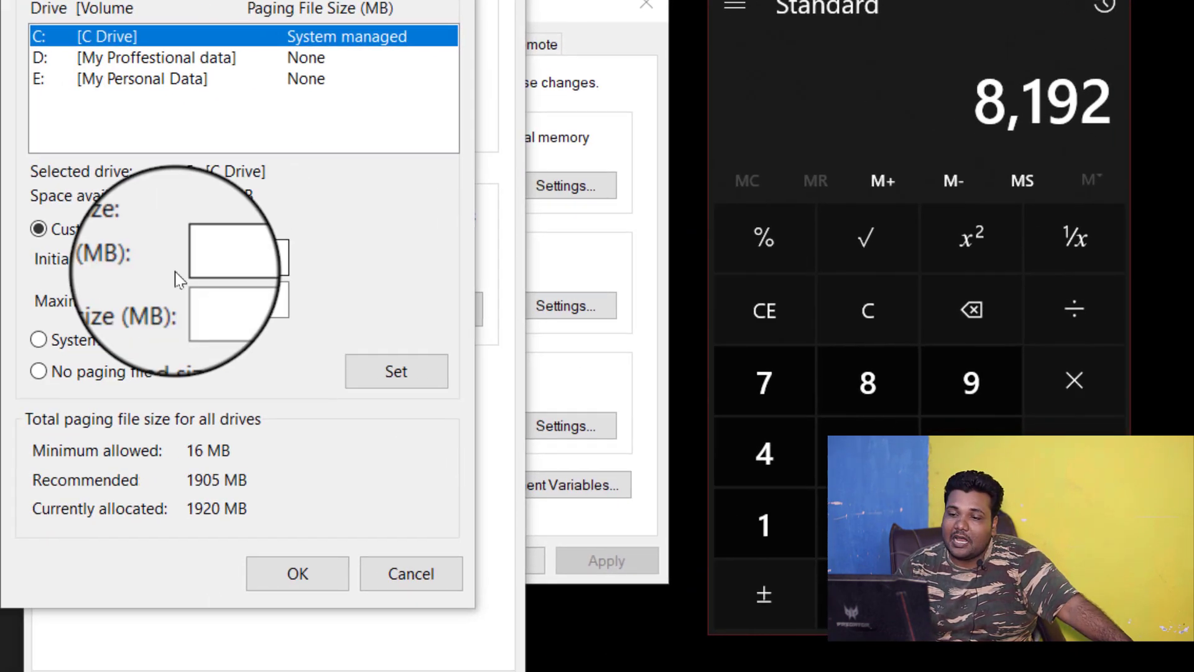
- Set the initial size of the C drive's paging file to 8192 MB
left_click(217, 251)
type("8192")
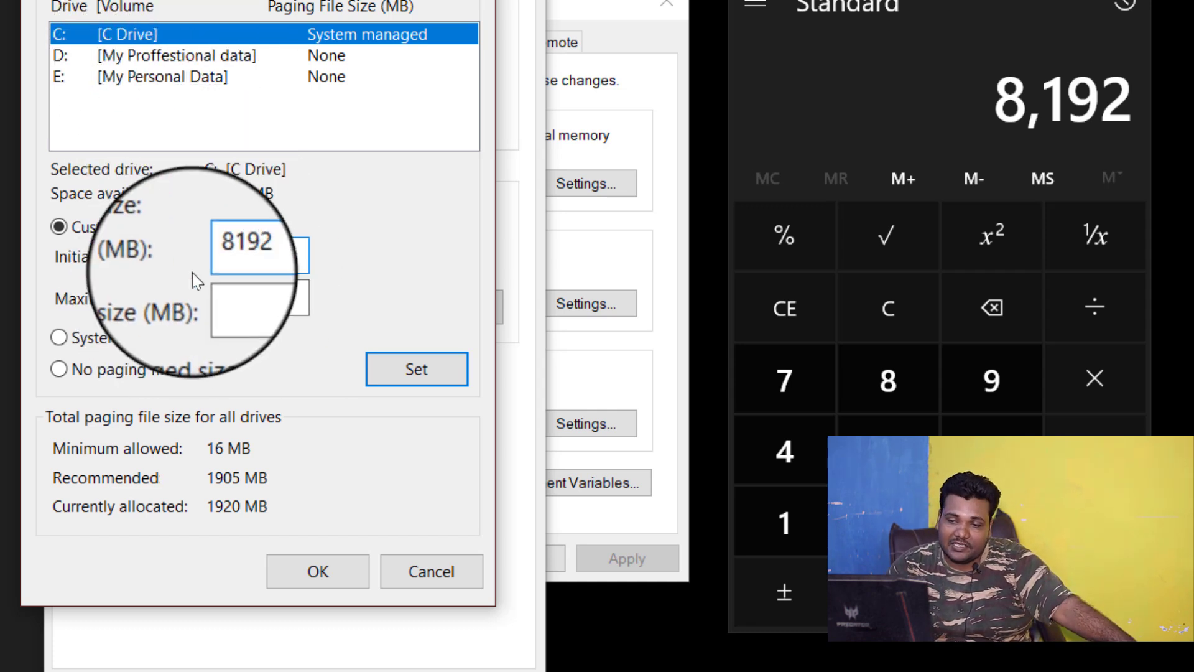
left_click(254, 306)
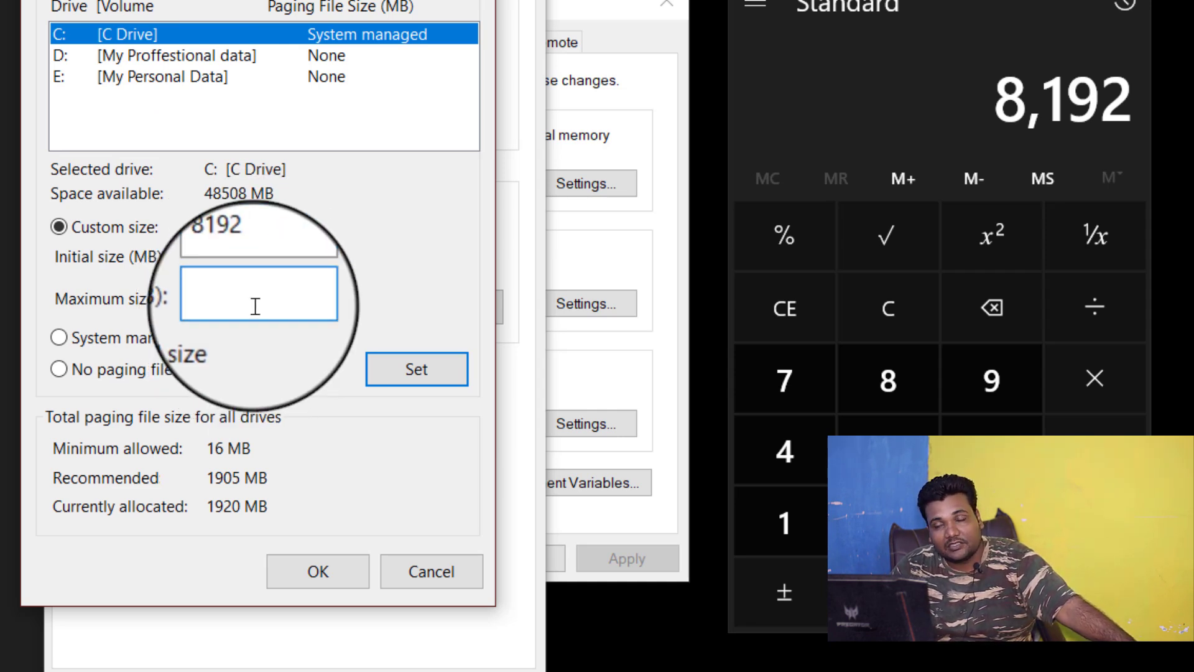
- Clear the previous calculation in Calculator and multiply 10 by 1024
left_click(784, 309)
left_click(785, 523)
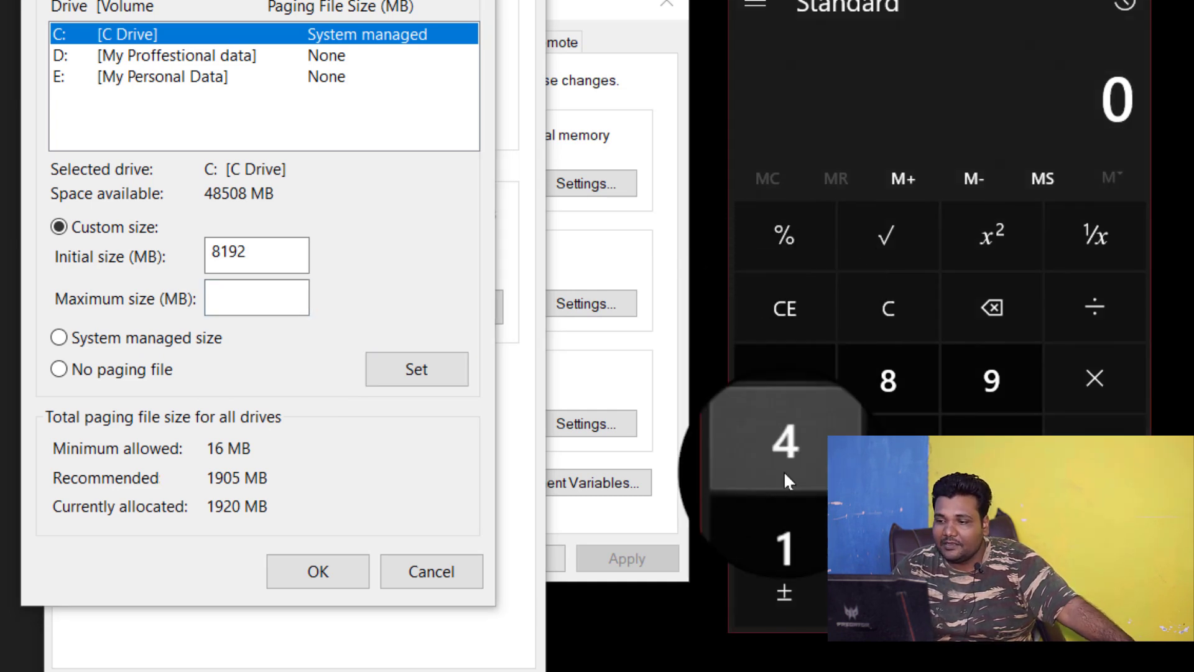
left_click(888, 592)
left_click(1094, 377)
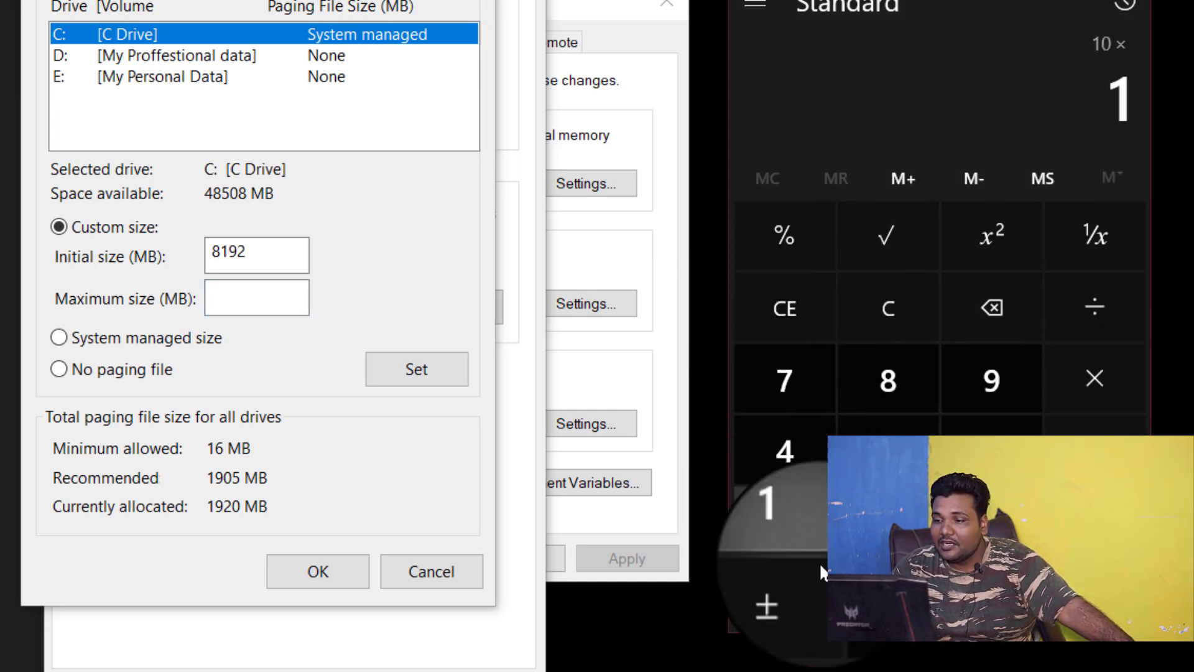
left_click(785, 522)
left_click(888, 592)
left_click(888, 522)
left_click(785, 450)
left_click(1094, 592)
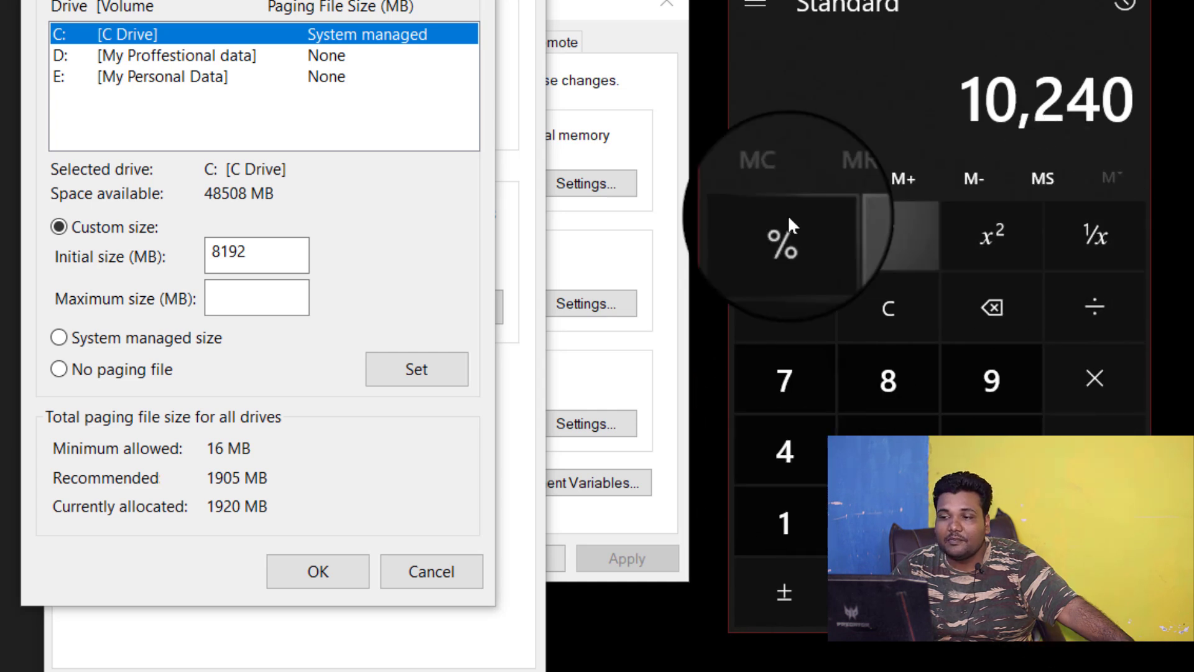
- Set the C drive paging file's maximum size to 10240 MB, save the custom size, and acknowledge the restart notice
left_click(267, 294)
type("10240")
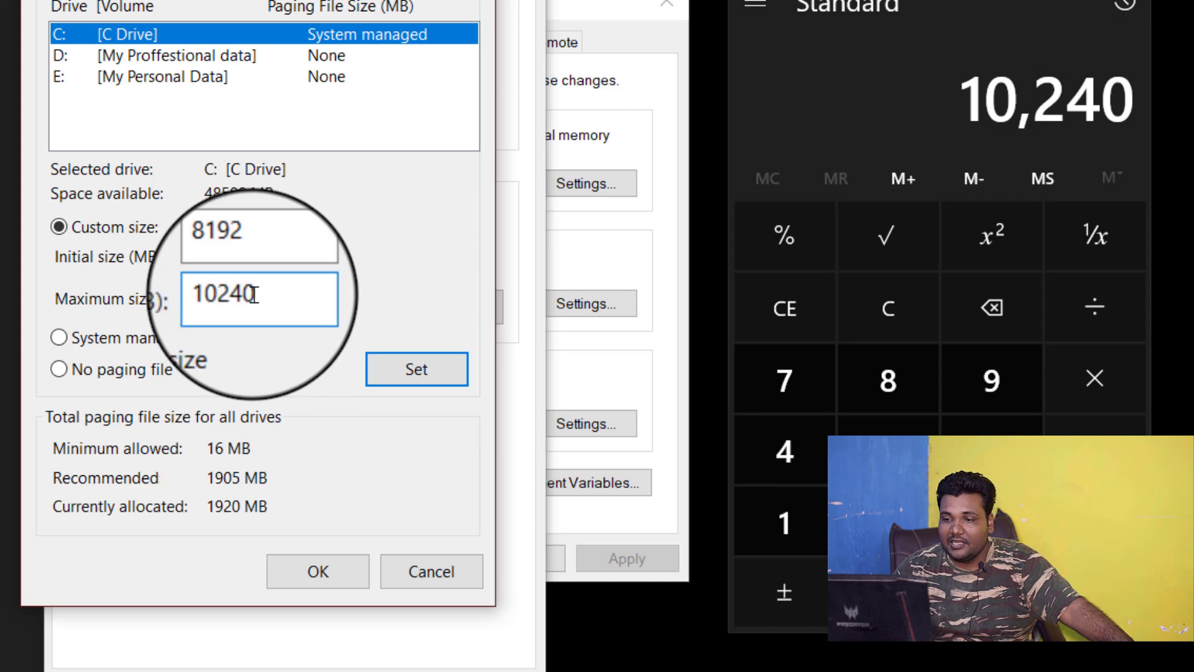
left_click(400, 388)
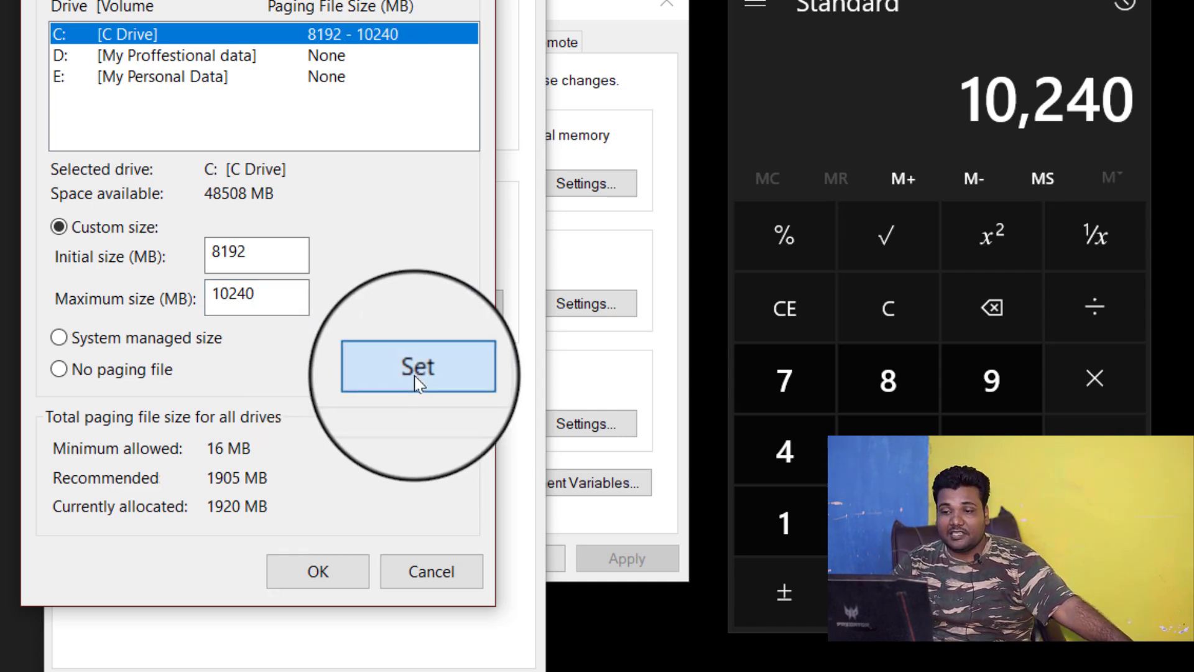
left_click(317, 571)
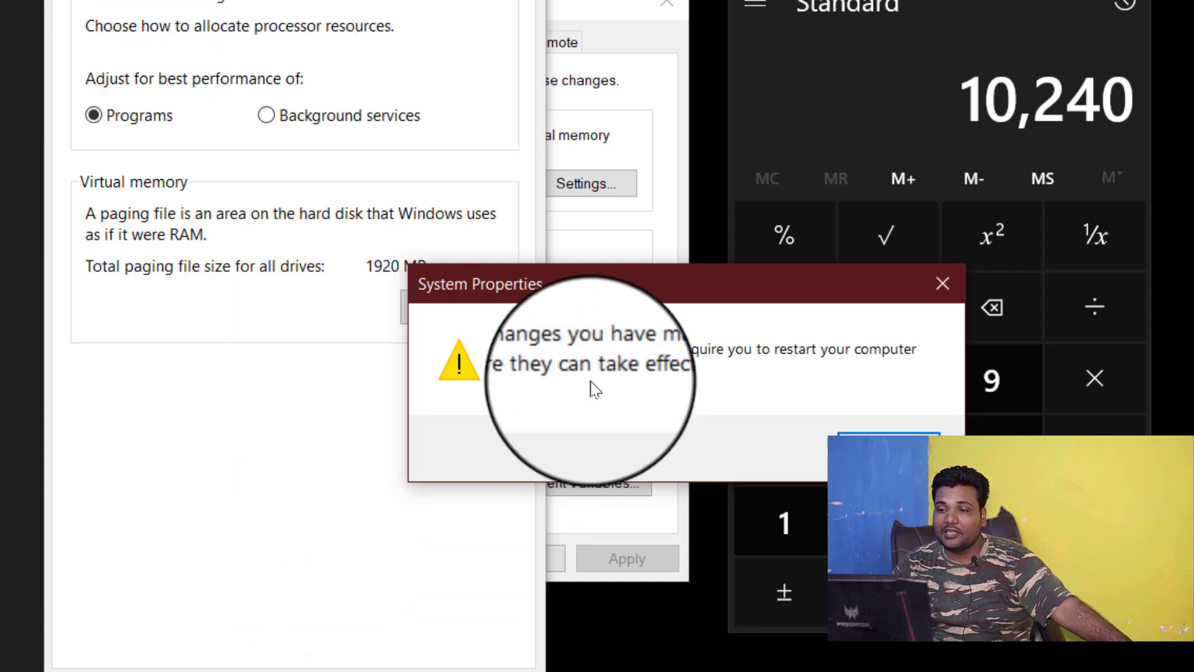
left_click_drag(616, 277, 409, 130)
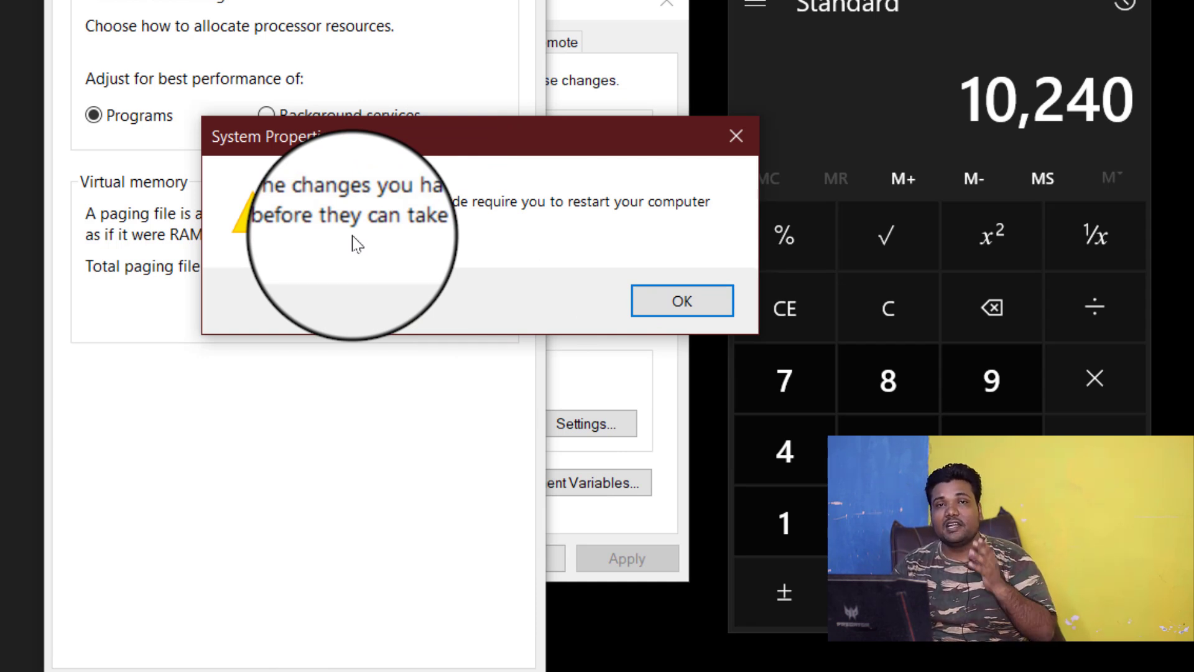
left_click(675, 303)
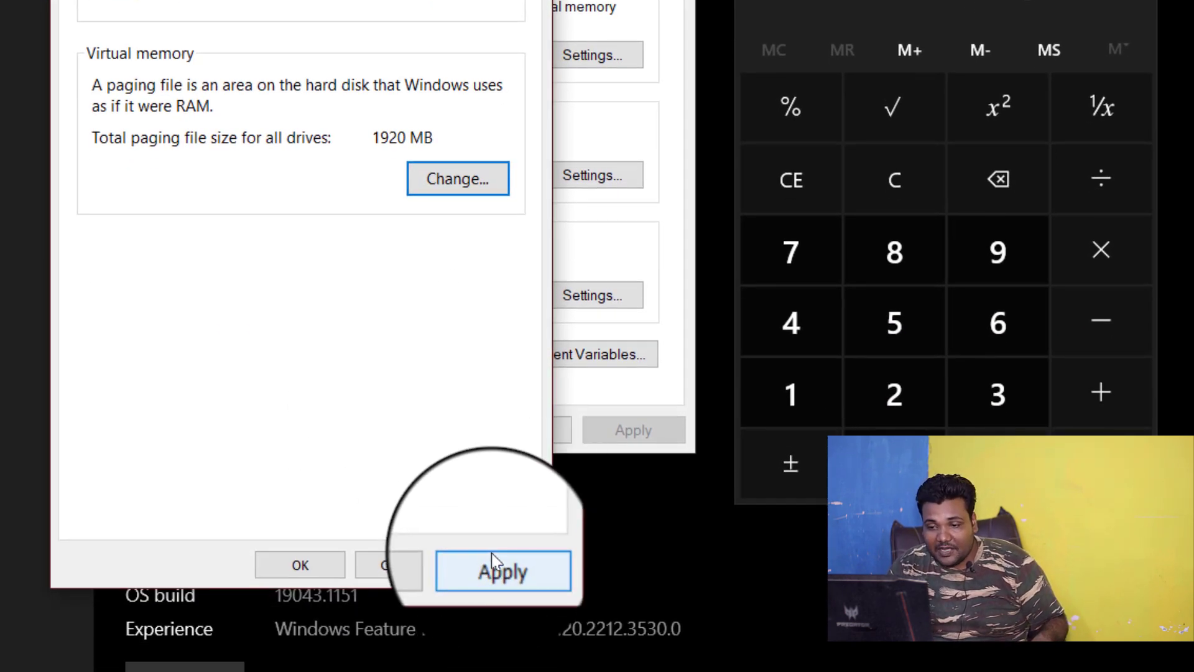
- Apply the virtual memory change and close both the Performance Options and System Properties dialogs with their settings accepted
left_click(500, 582)
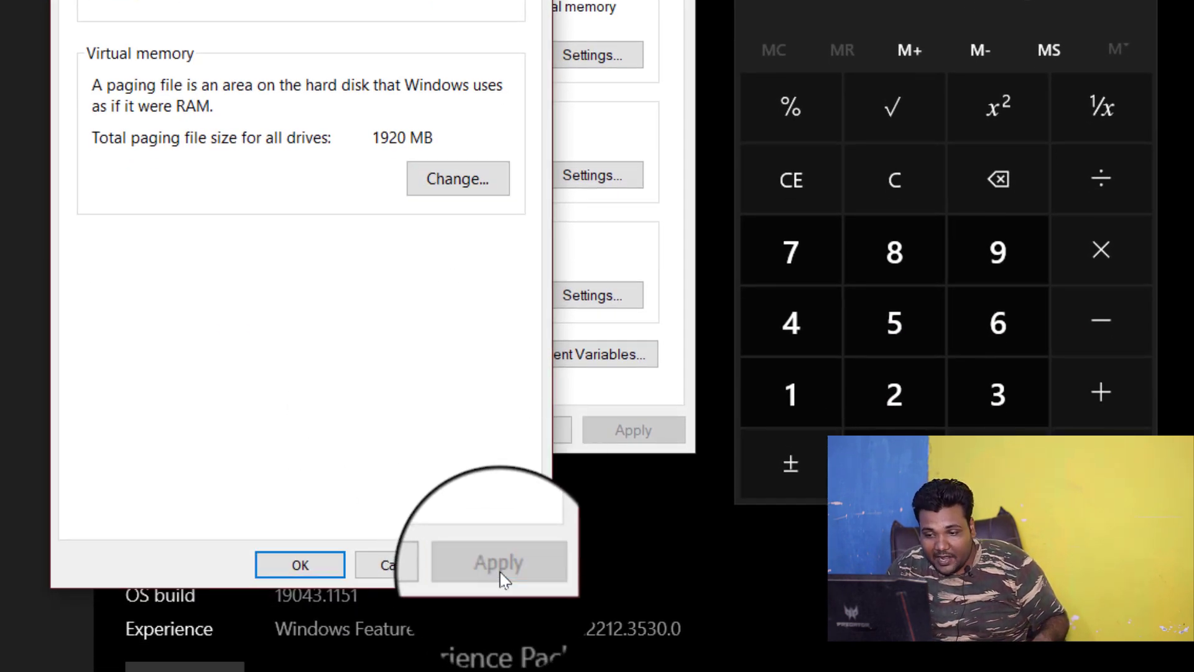
left_click(300, 567)
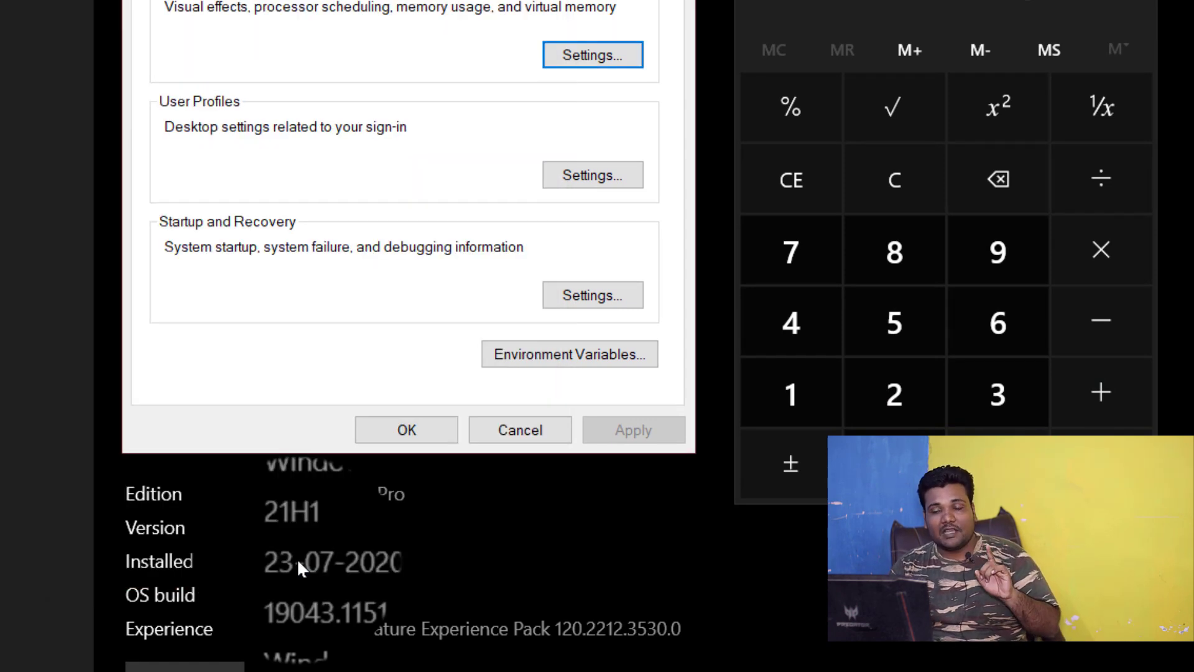
left_click(407, 429)
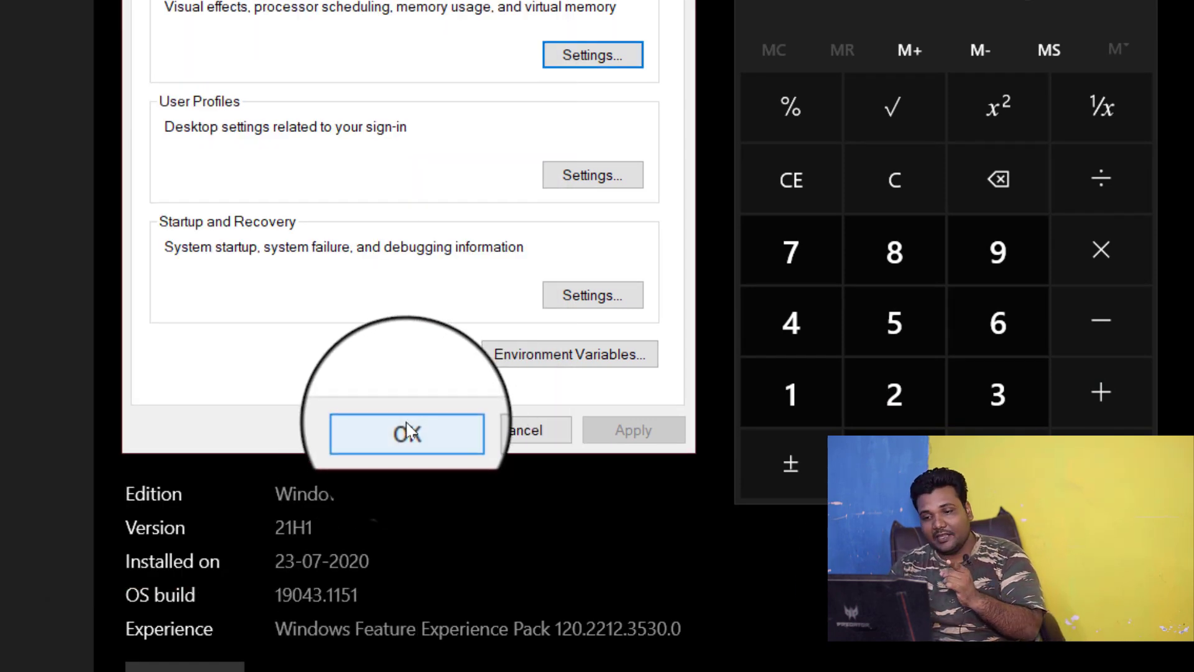
left_click_drag(647, 71, 375, 69)
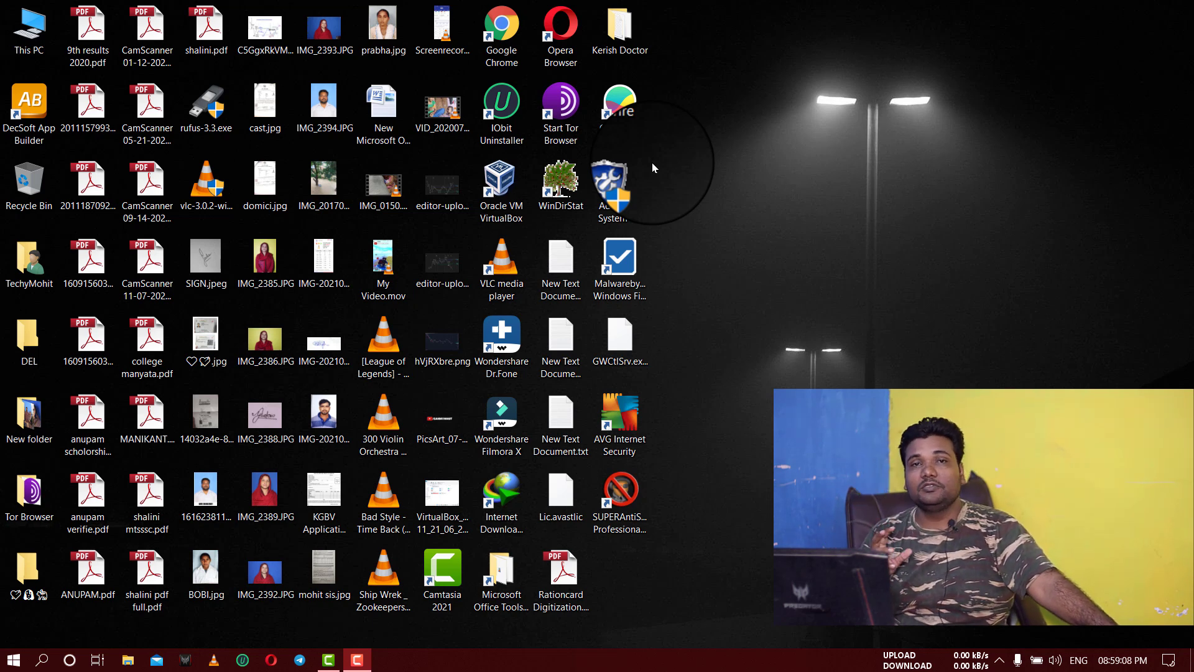
- From This PC's properties, go to the C drive's storage usage and check the virtual memory size in the System & reserved details
right_click(34, 30)
left_click(64, 203)
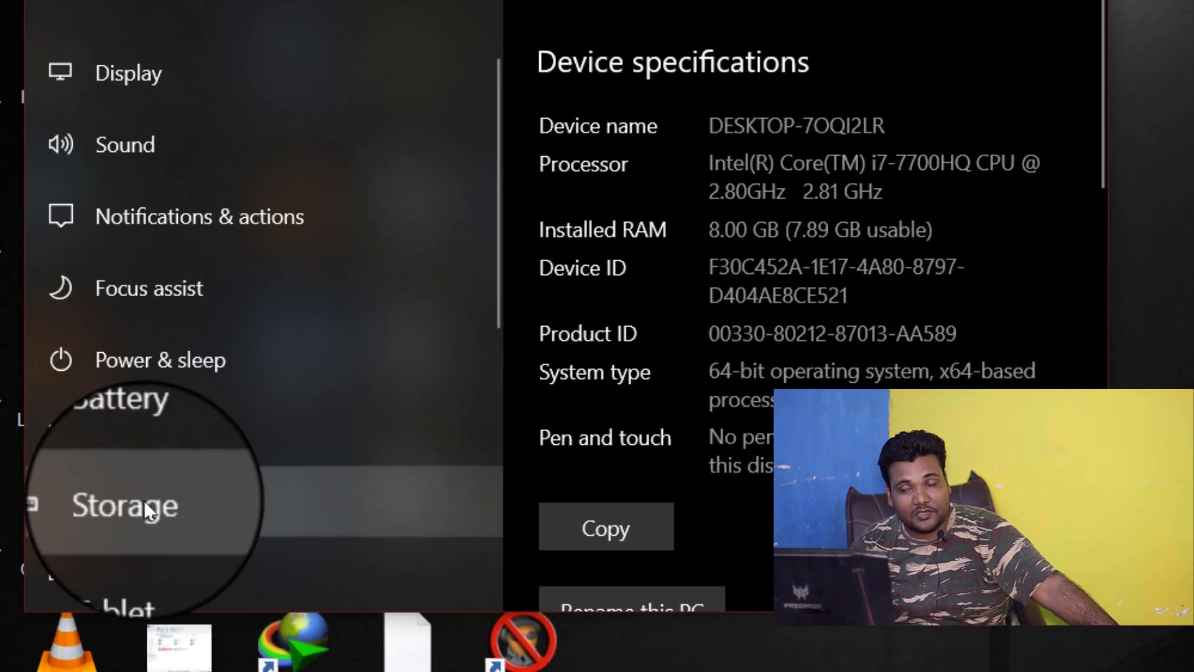
left_click(375, 434)
scroll(655, 280, "down", 5)
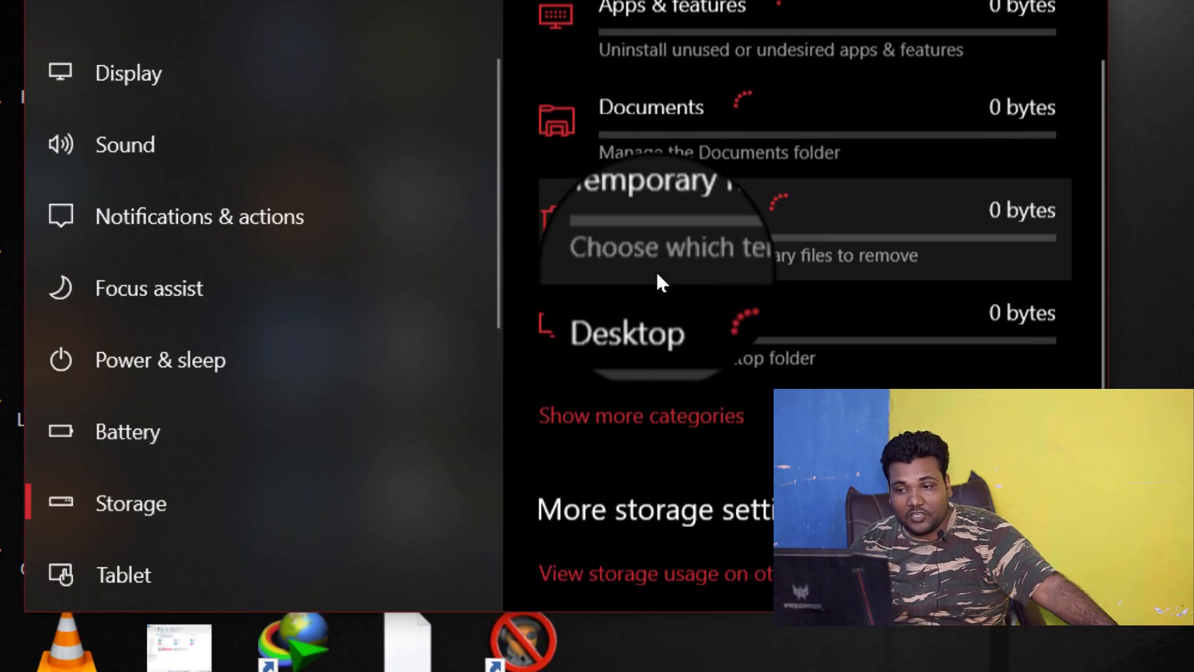
scroll(641, 118, "up", 5)
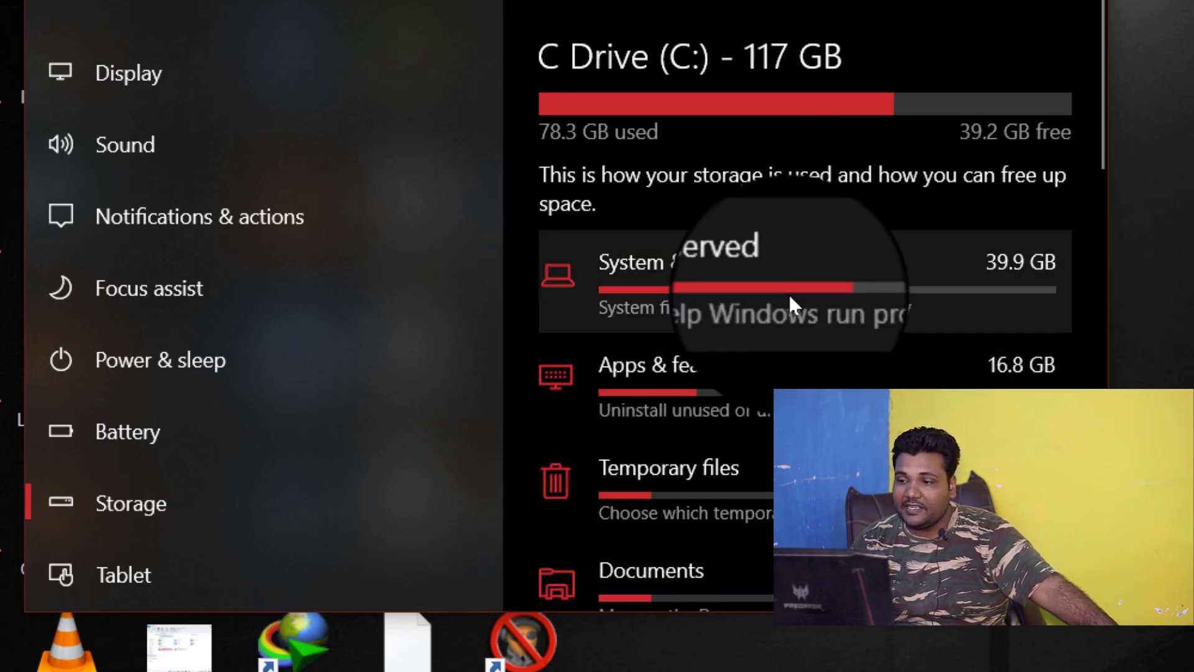
left_click(788, 294)
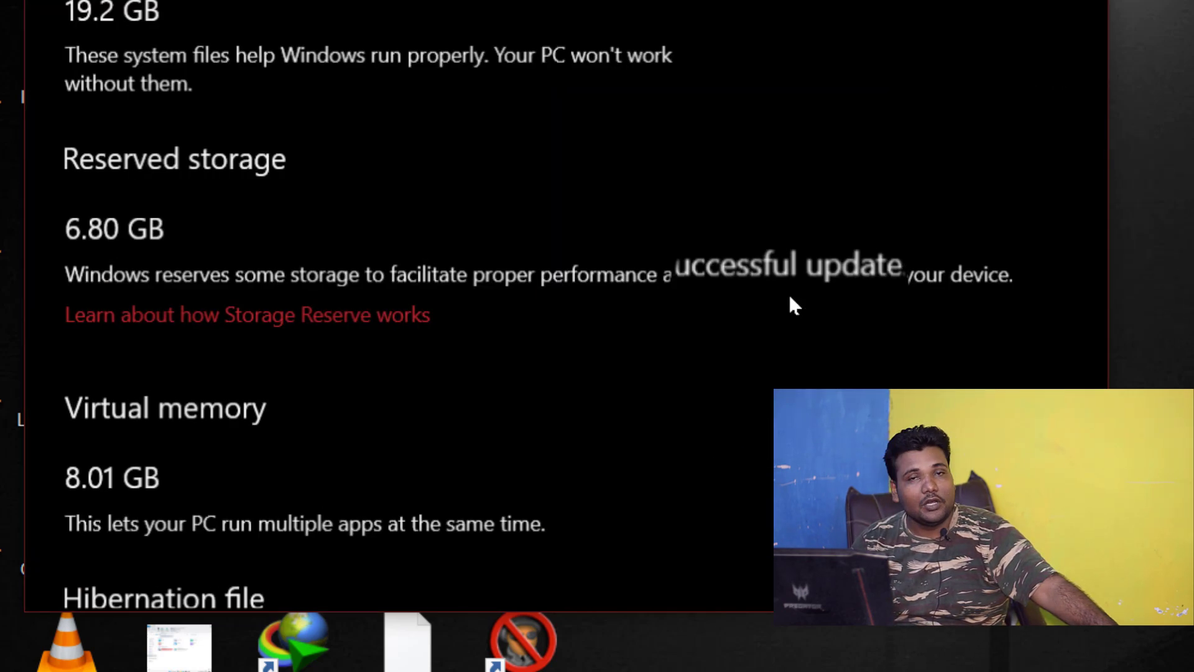
scroll(208, 285, "down", 2)
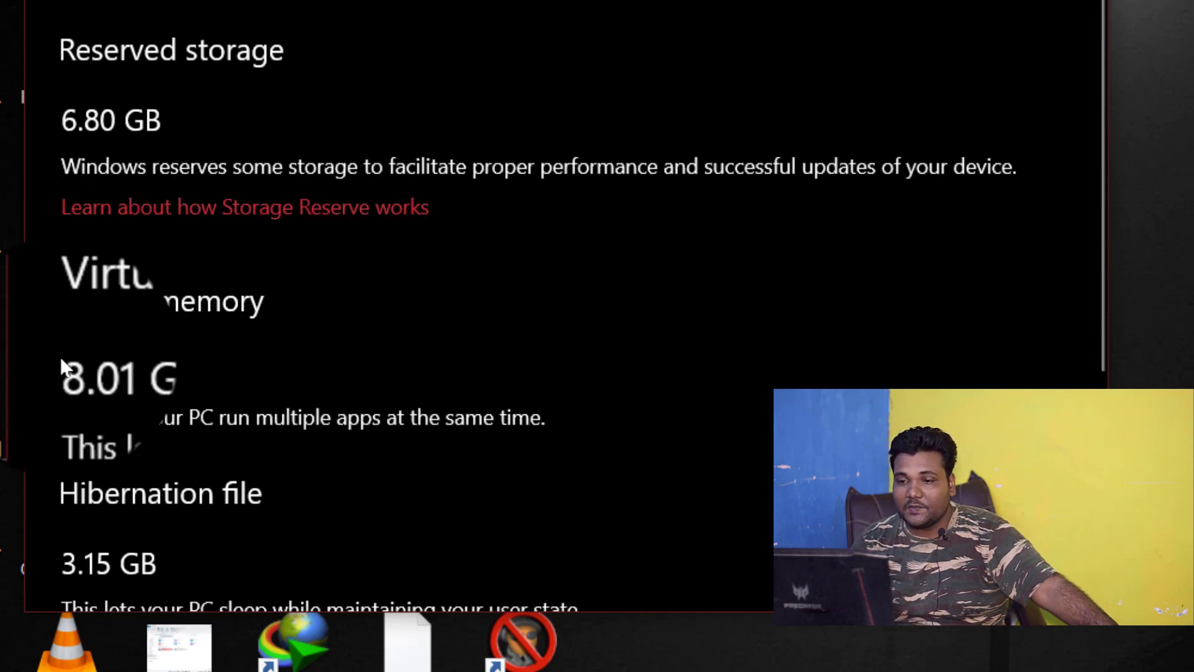